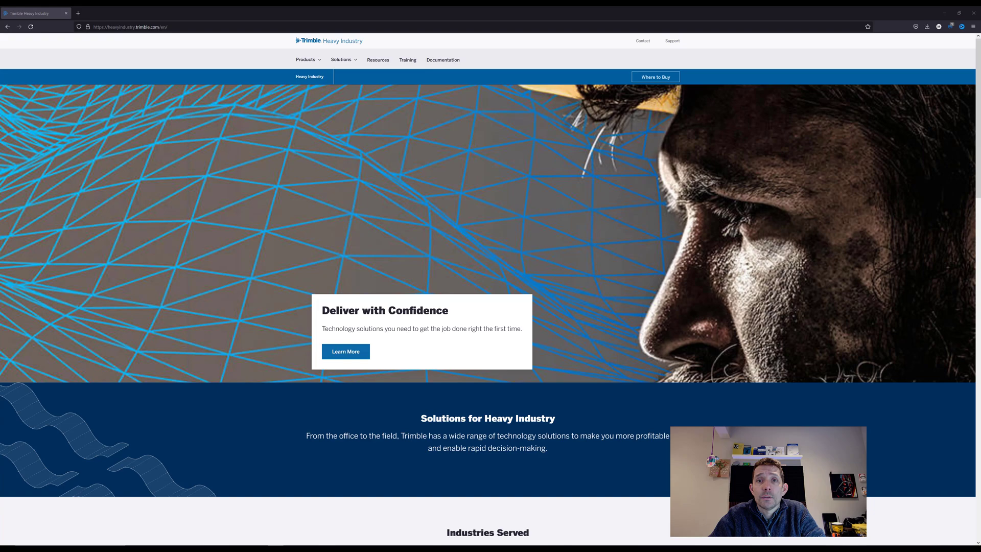
Step: Filter the Support page to Civil Construction and scroll through its support panels
click(674, 41)
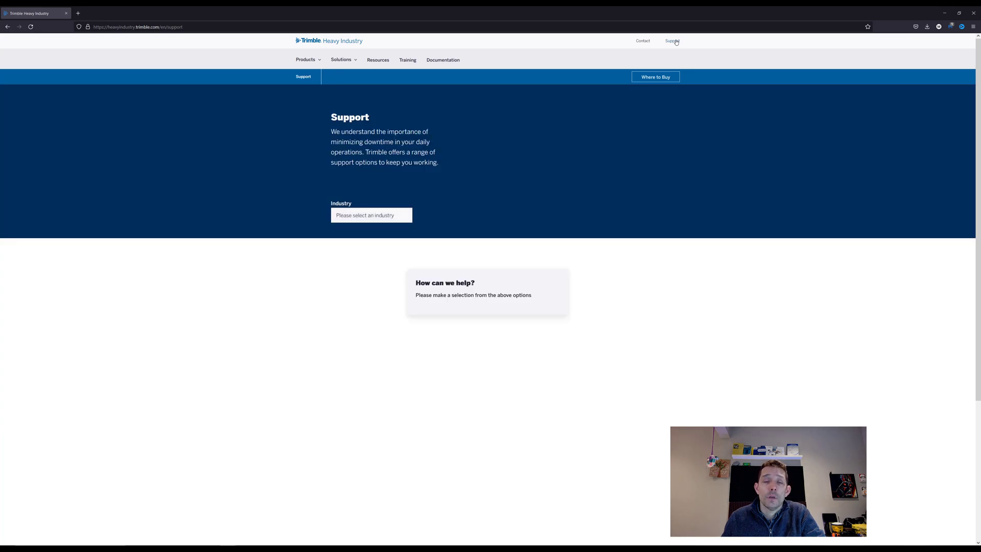
click(387, 220)
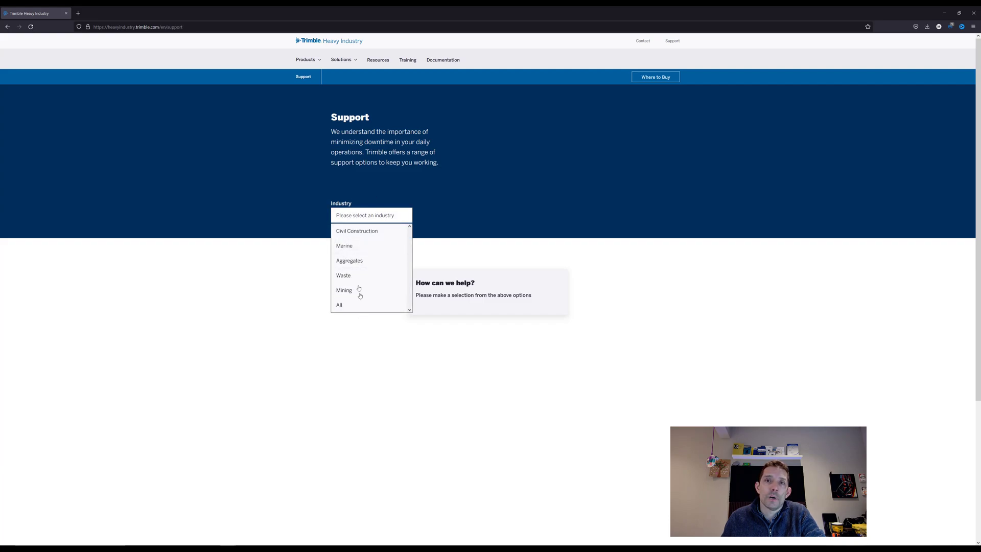
click(358, 231)
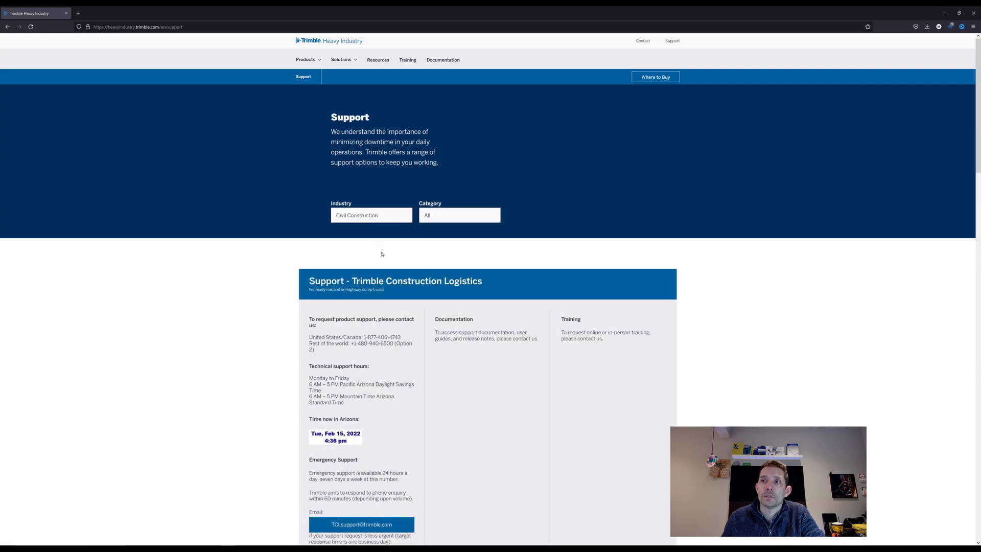
scroll(382, 254, down, 3)
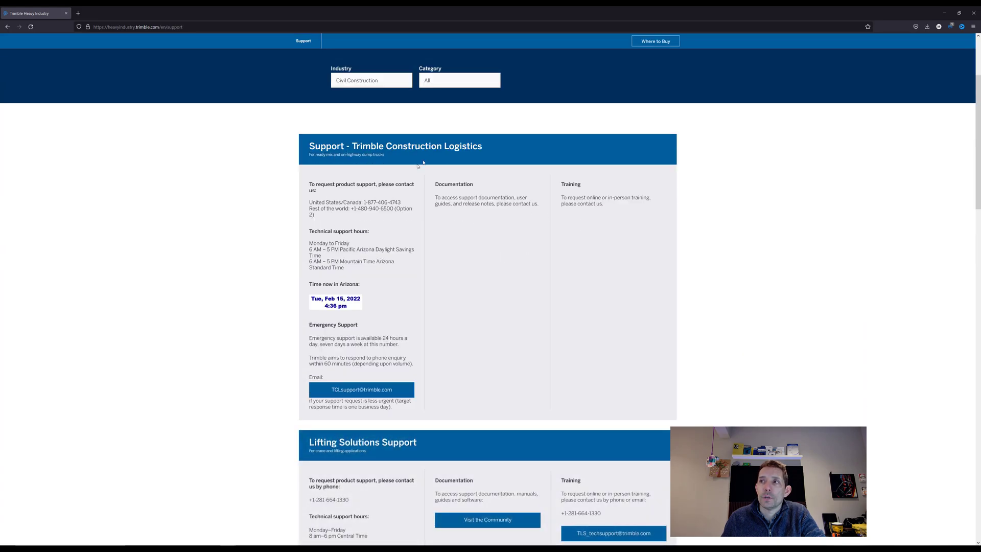
scroll(370, 225, down, 3)
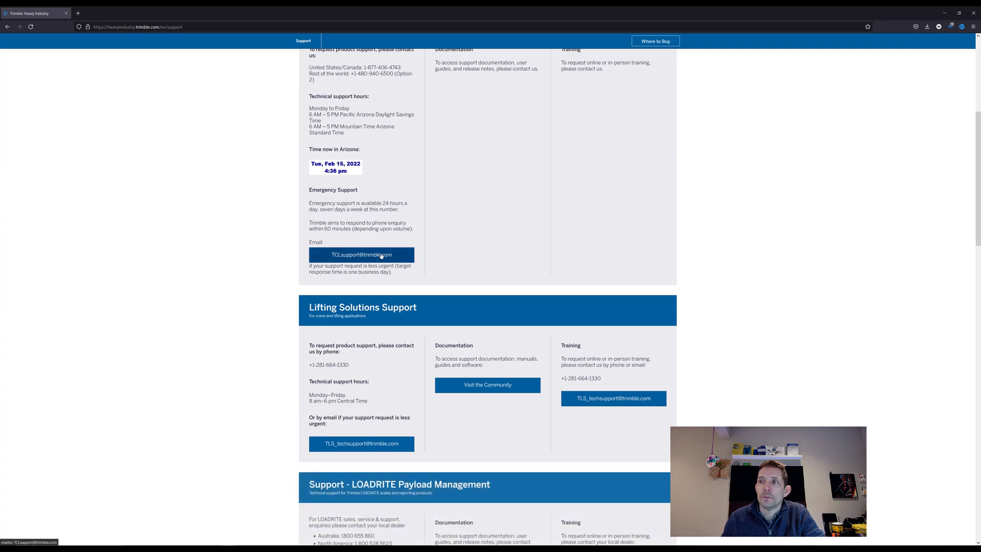
scroll(409, 251, down, 4)
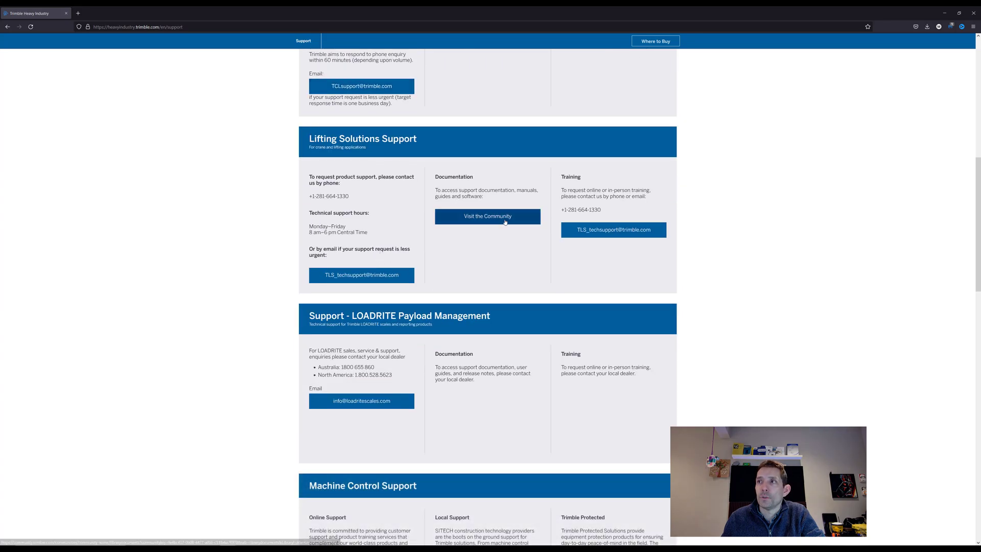
scroll(368, 409, down, 4)
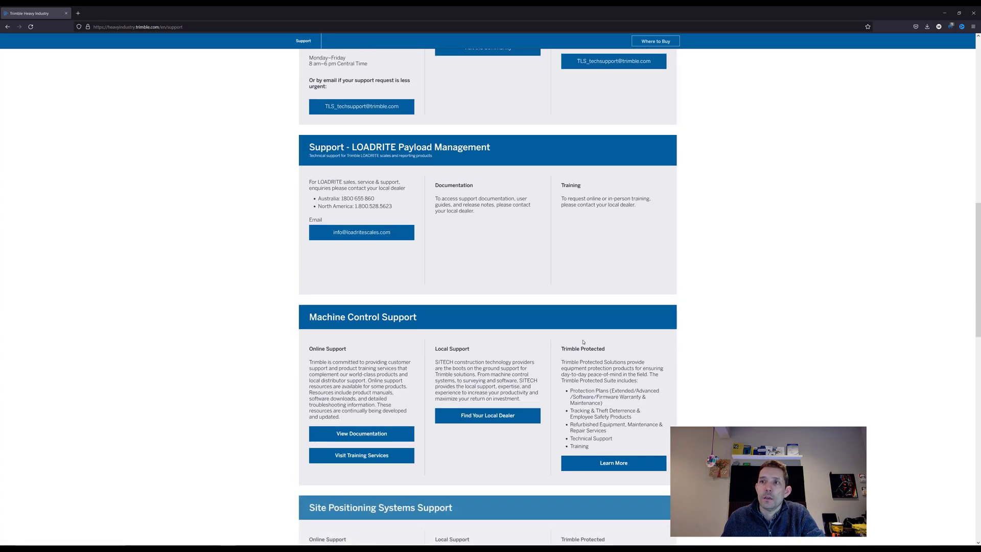
scroll(641, 314, down, 1)
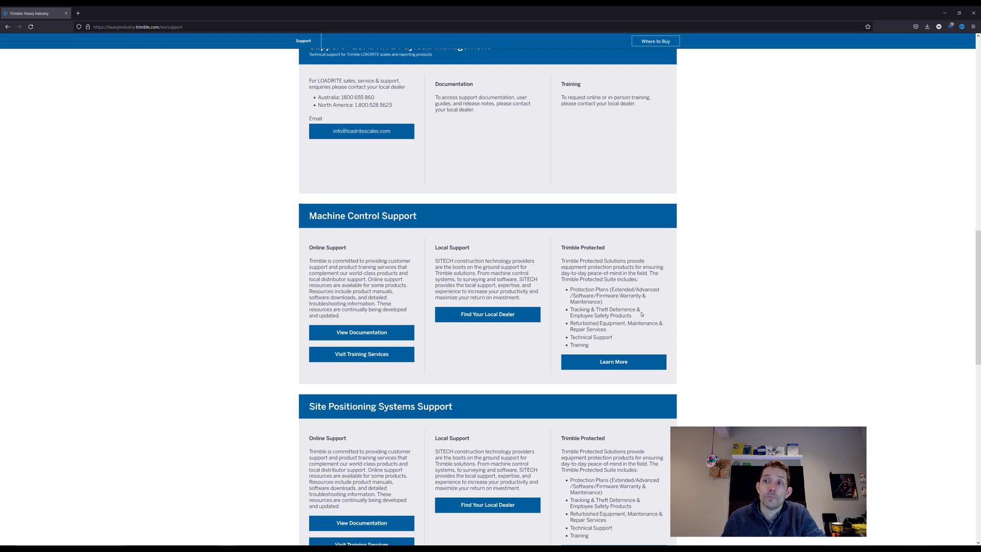
scroll(641, 315, down, 2)
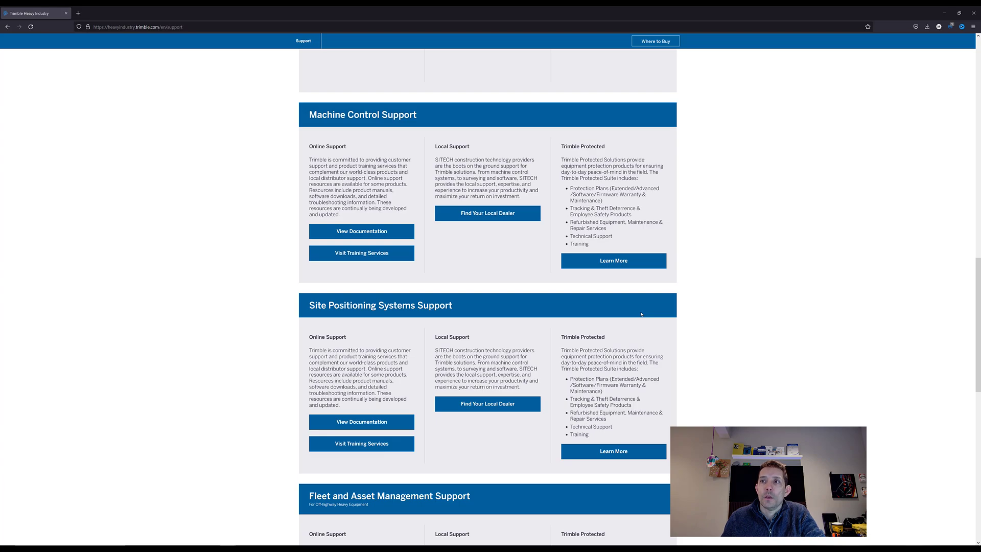
scroll(607, 317, up, 15)
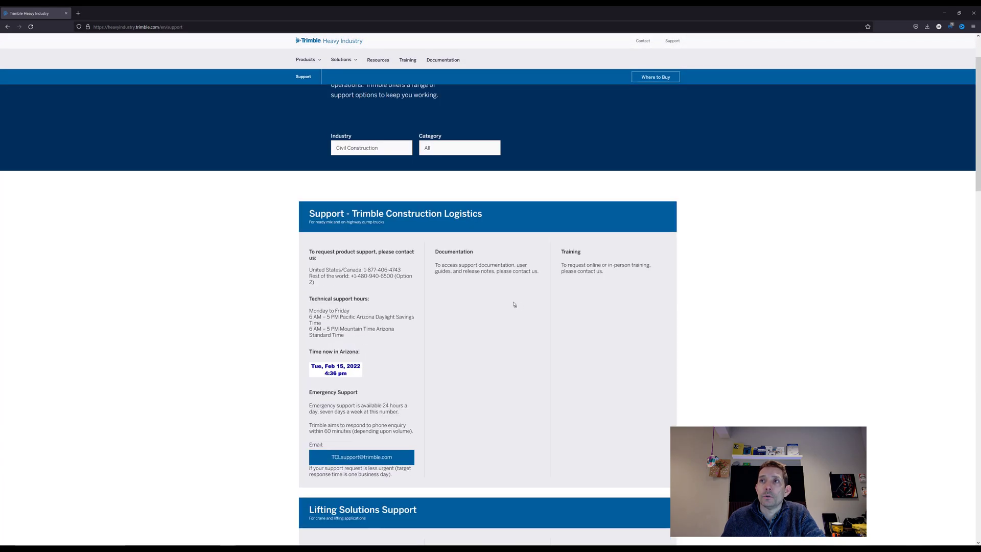
scroll(408, 267, up, 1)
Step: Go to Products > Civil Construction > Software and scroll through the page
click(305, 63)
mouse_move(347, 87)
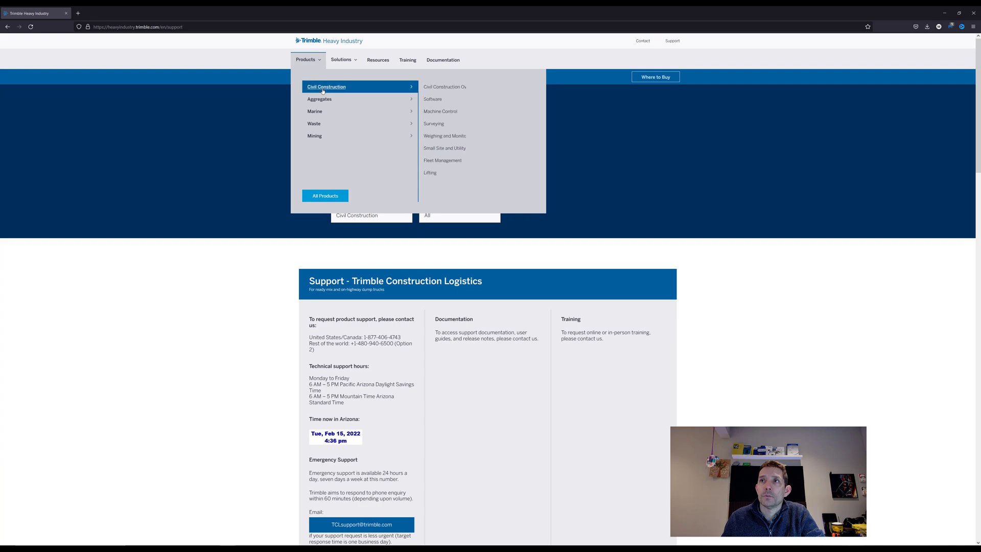
click(448, 102)
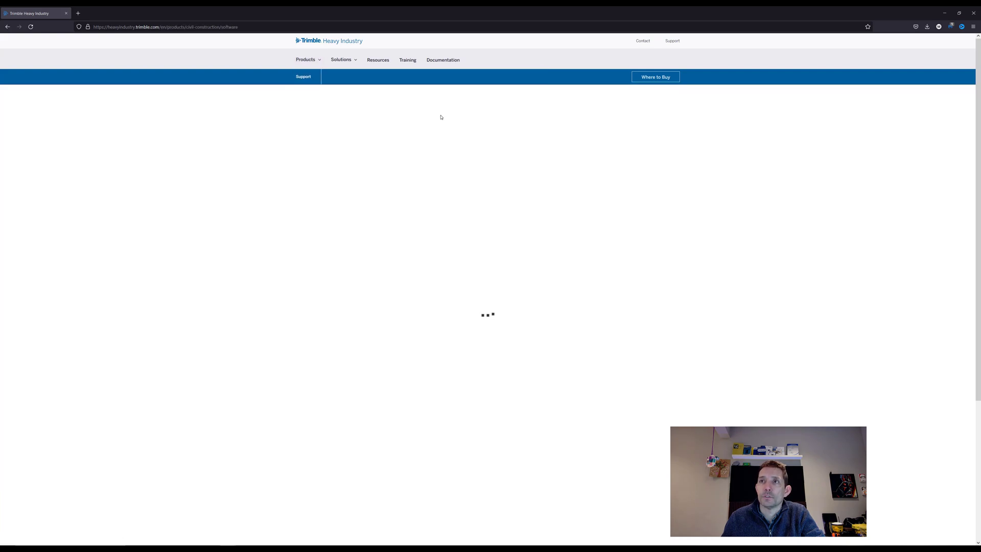
click(305, 60)
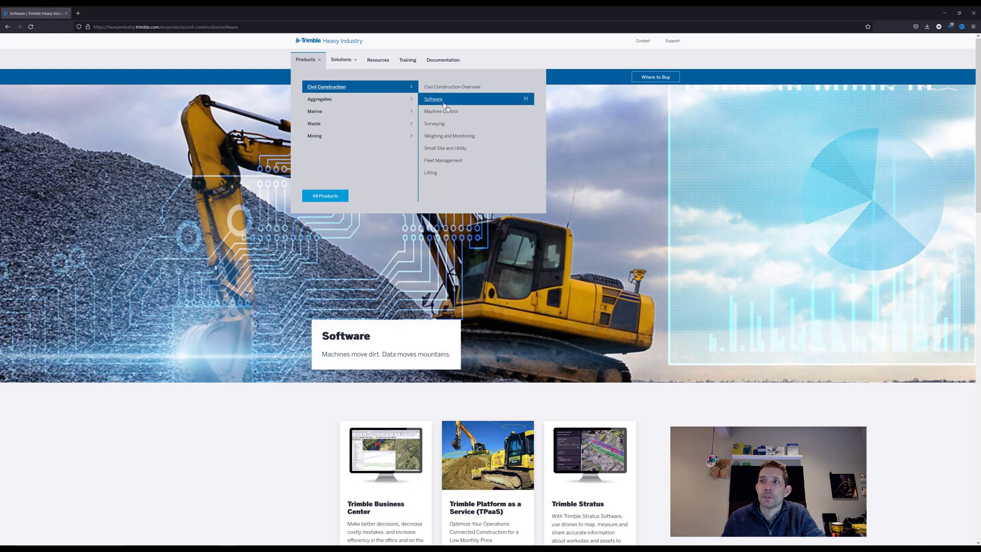
scroll(324, 258, down, 5)
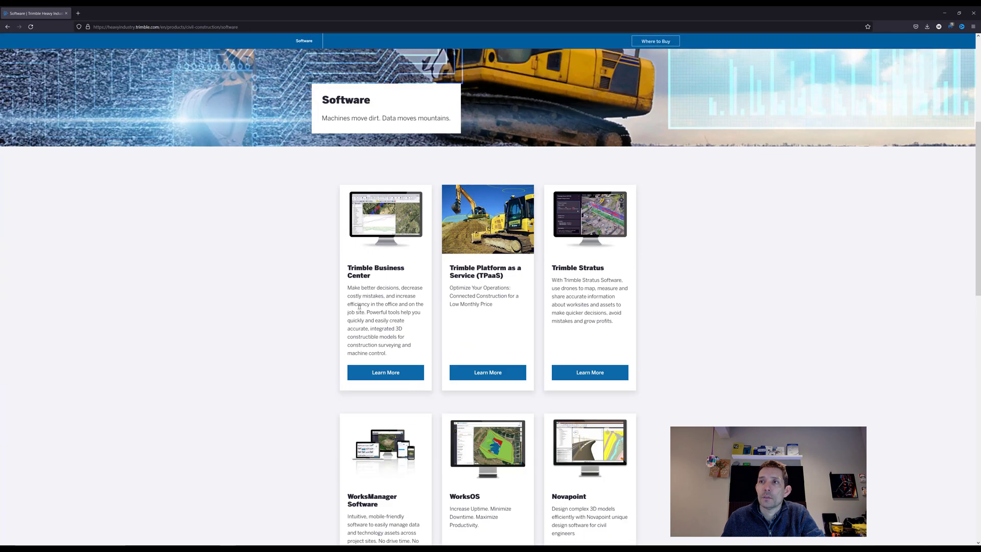
scroll(467, 431, down, 6)
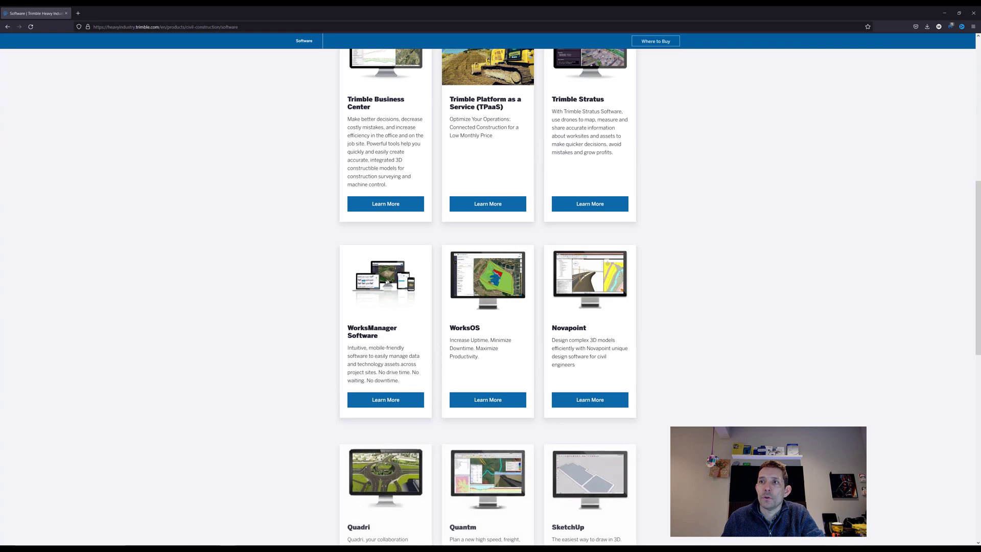
scroll(539, 355, down, 3)
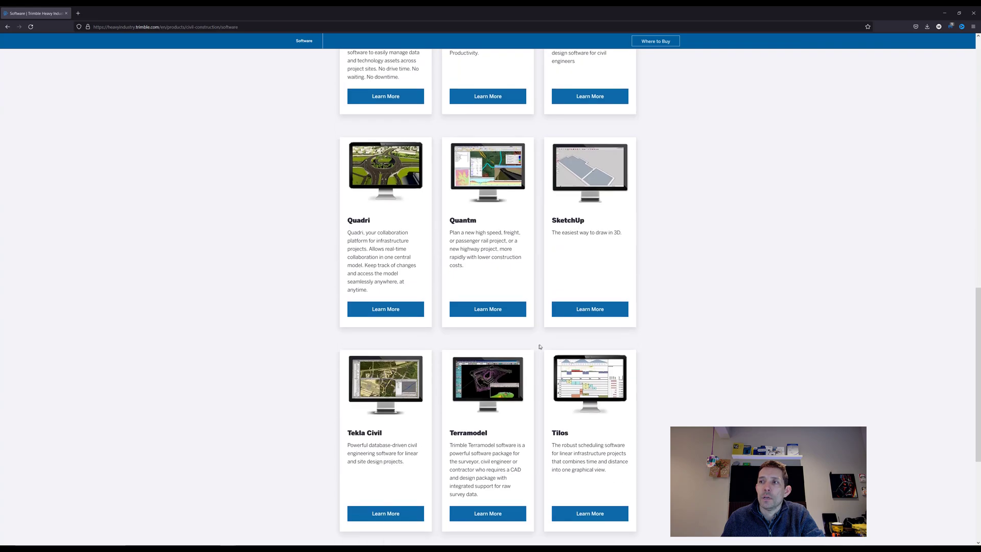
scroll(455, 352, down, 4)
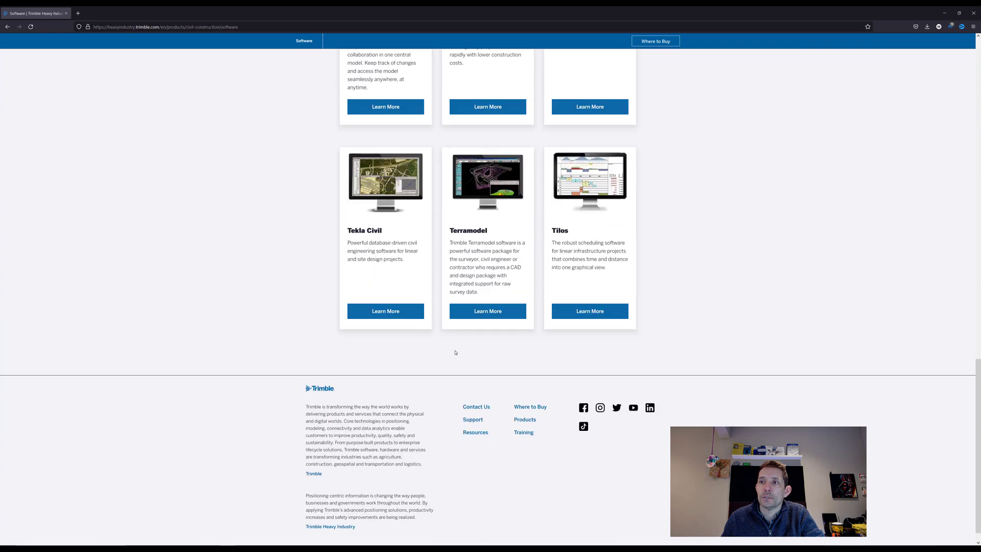
scroll(399, 288, up, 18)
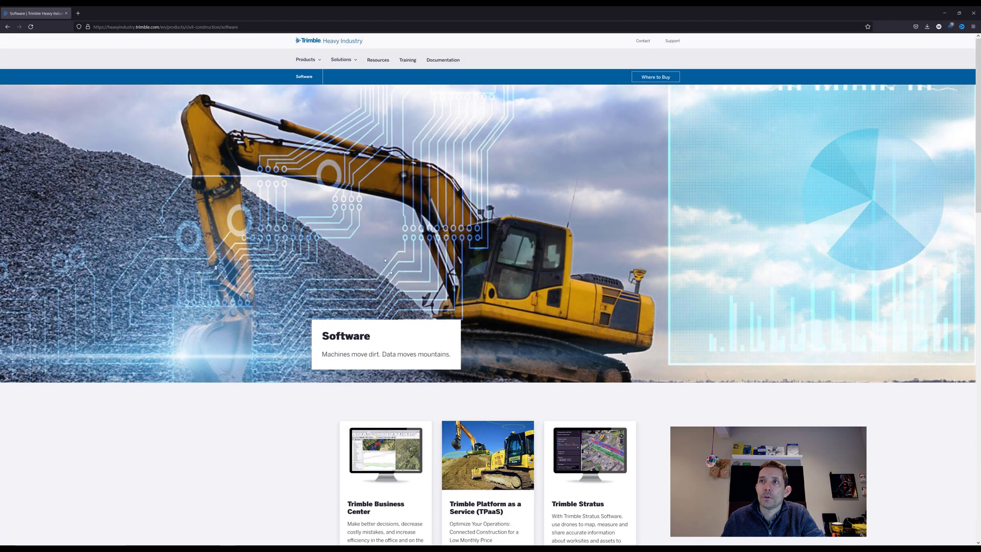
Step: Browse the Civil Construction Machine Control cards, then open Documentation in a new tab
click(315, 59)
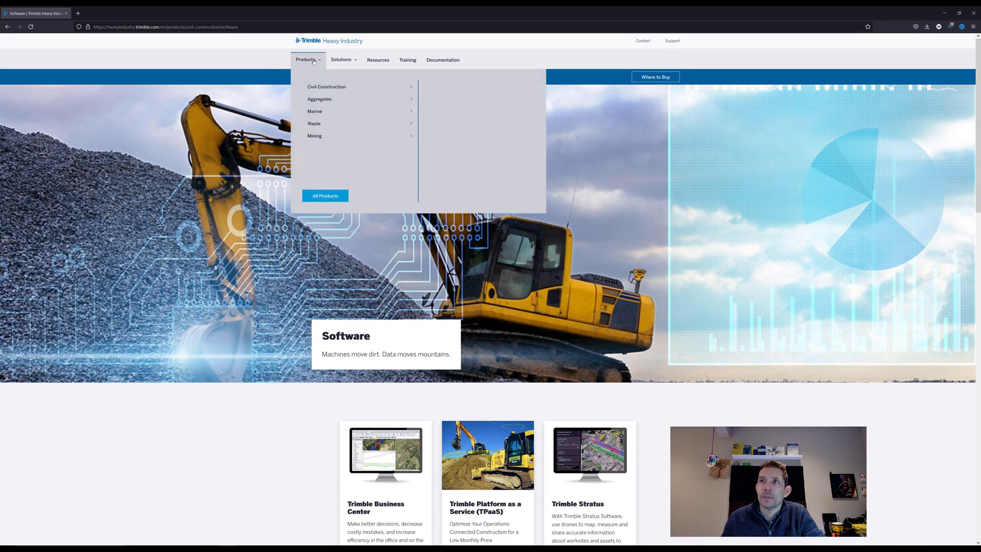
mouse_move(327, 89)
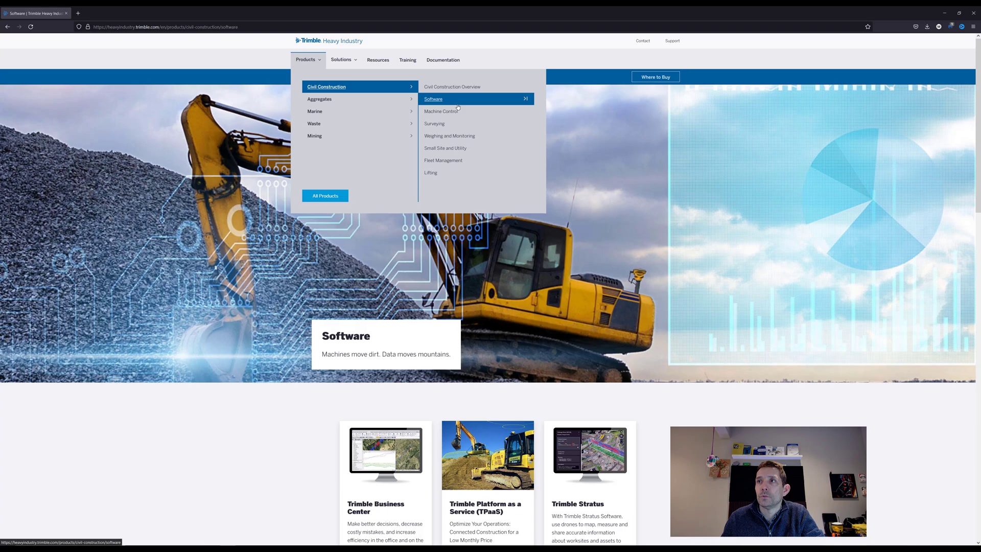
click(459, 117)
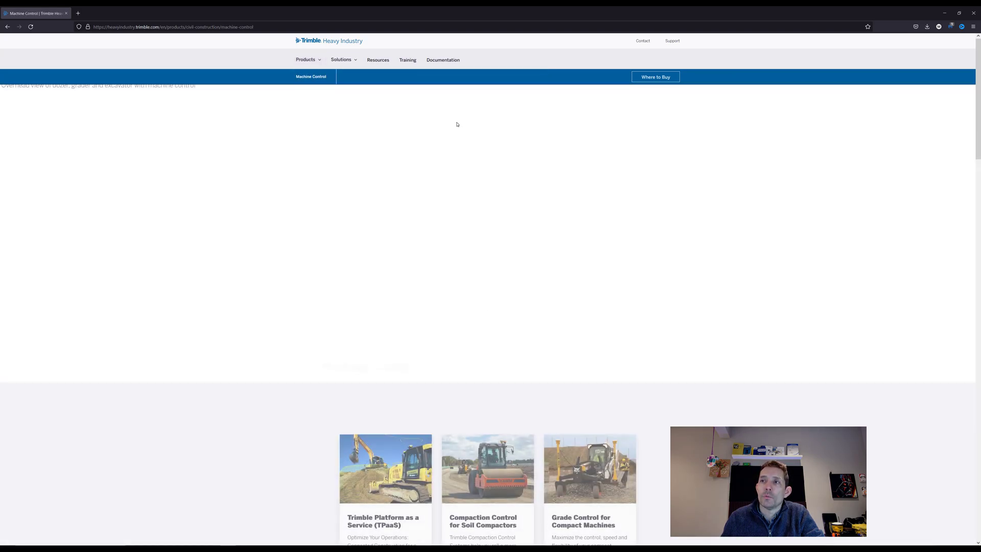
scroll(465, 148, down, 5)
scroll(466, 153, down, 11)
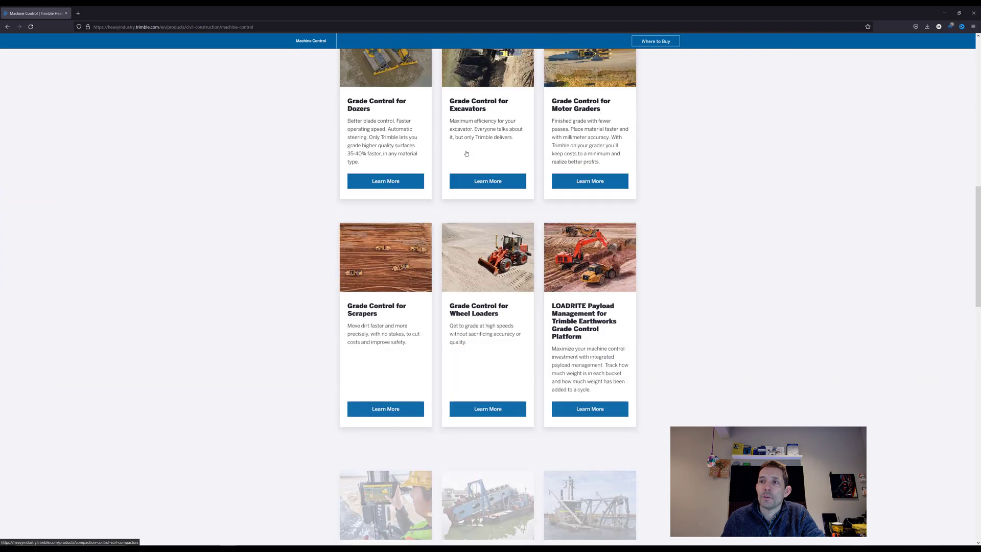
scroll(466, 152, down, 3)
scroll(450, 102, up, 19)
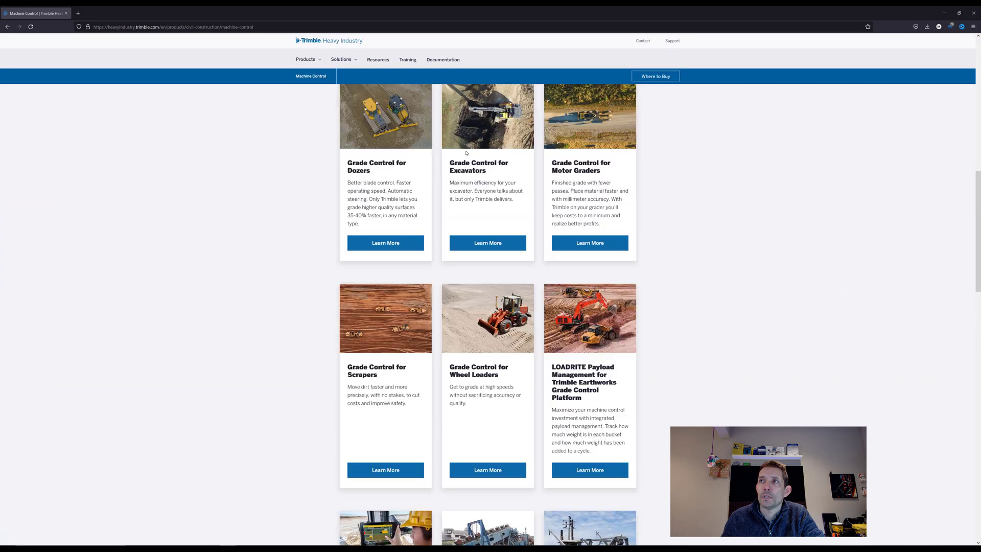
click(443, 61)
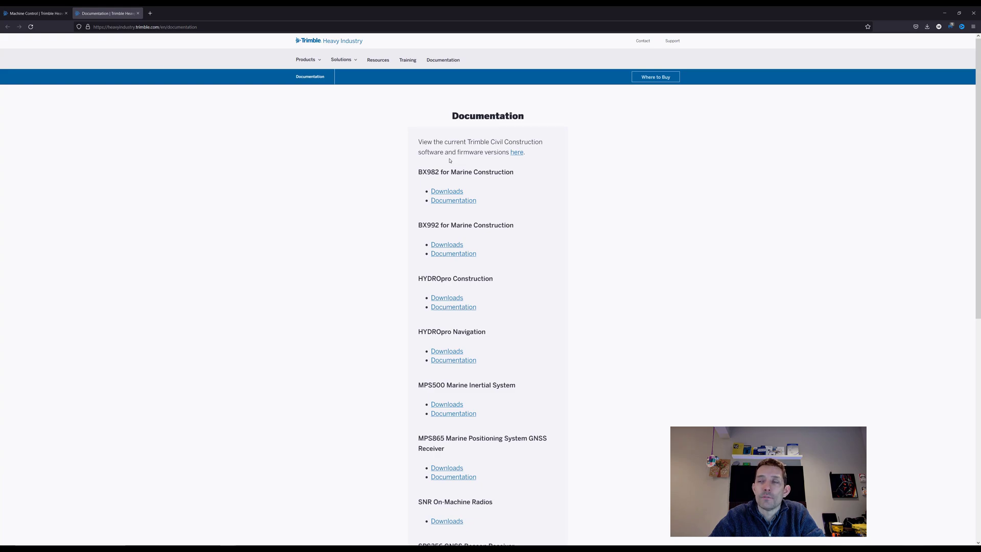
Step: Minimise Firefox, reposition the SCS900 v3.74 emulator folder, and select the SCS900_Emulator installer
click(945, 12)
drag(364, 289, 479, 128)
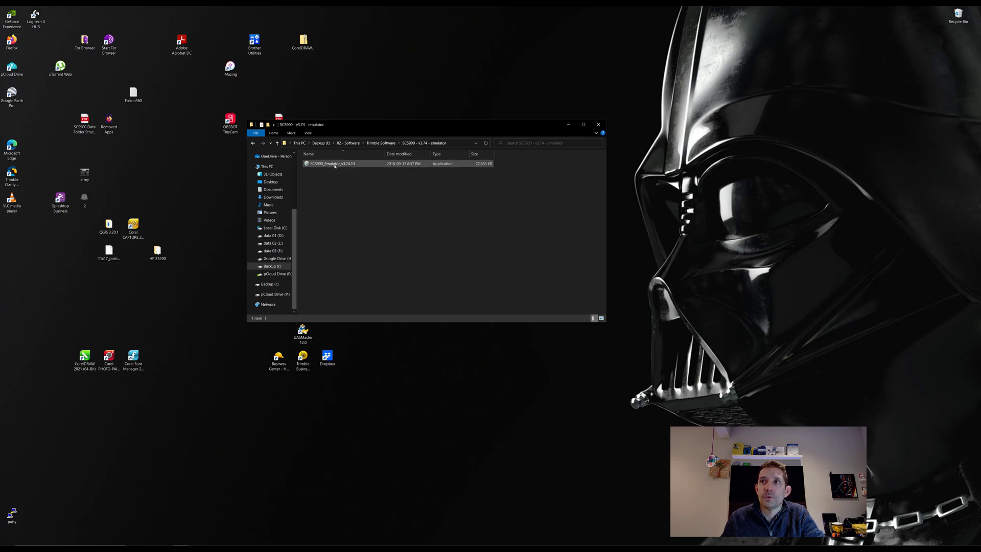
click(334, 165)
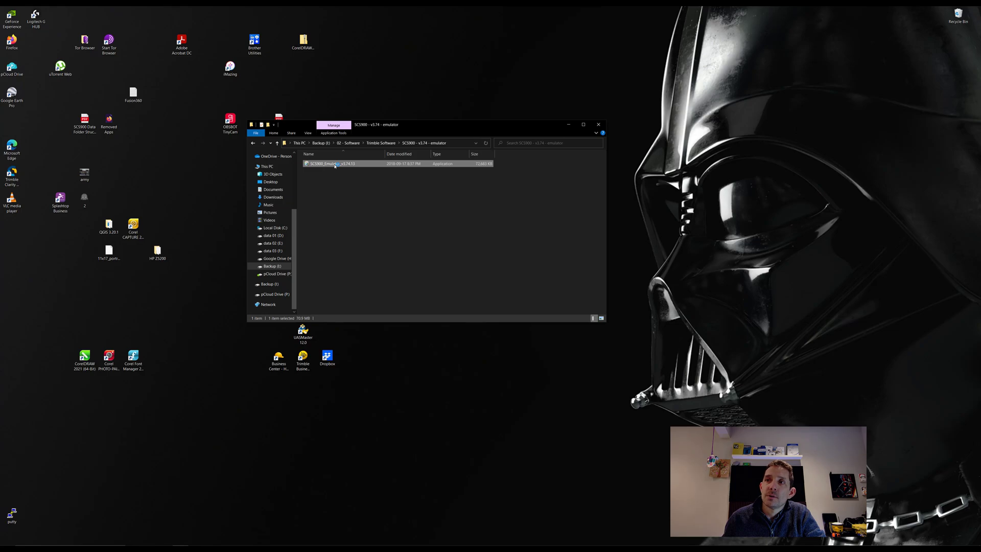
Step: Run the installer into the default folder, then finish and launch SCS900 Emulator Edition 3.74
double_click(335, 165)
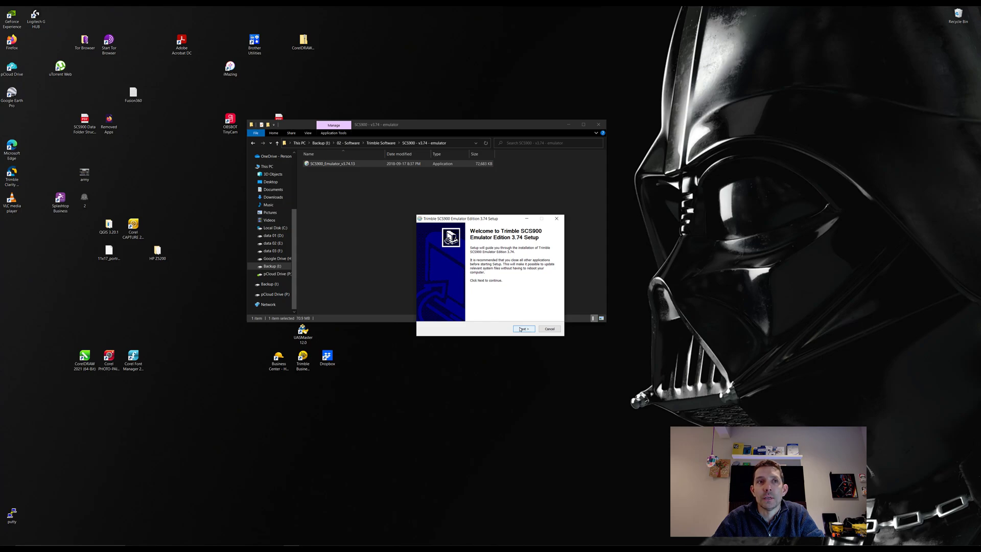
click(520, 329)
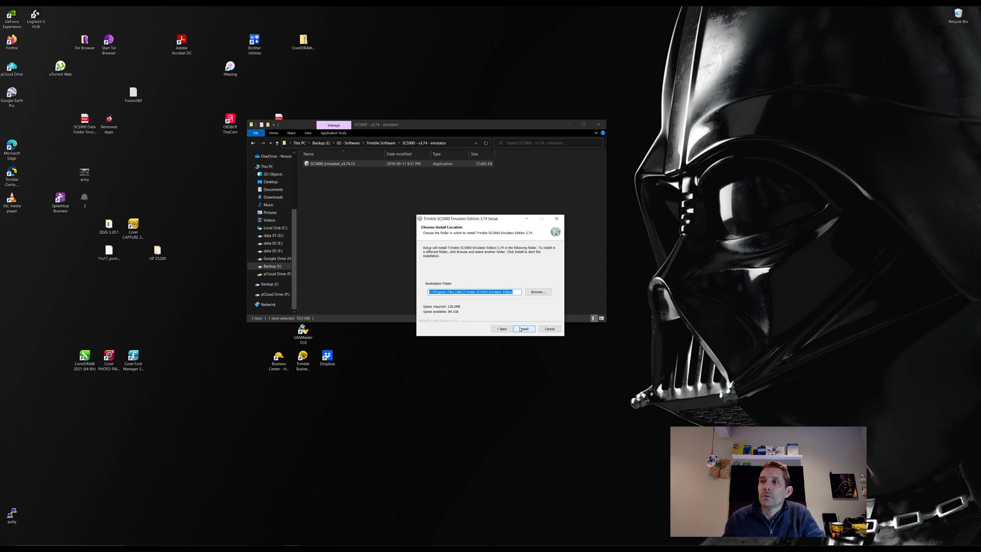
click(520, 329)
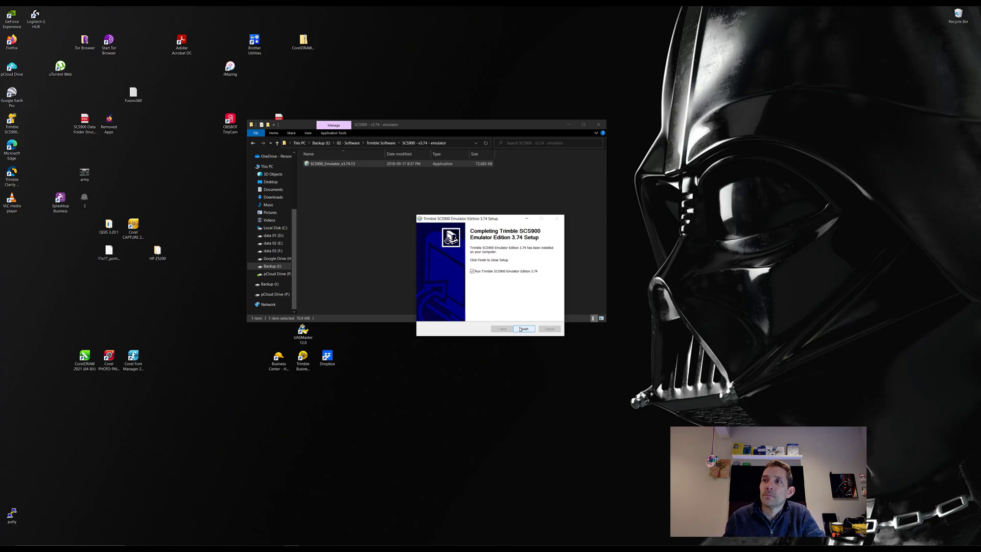
click(524, 329)
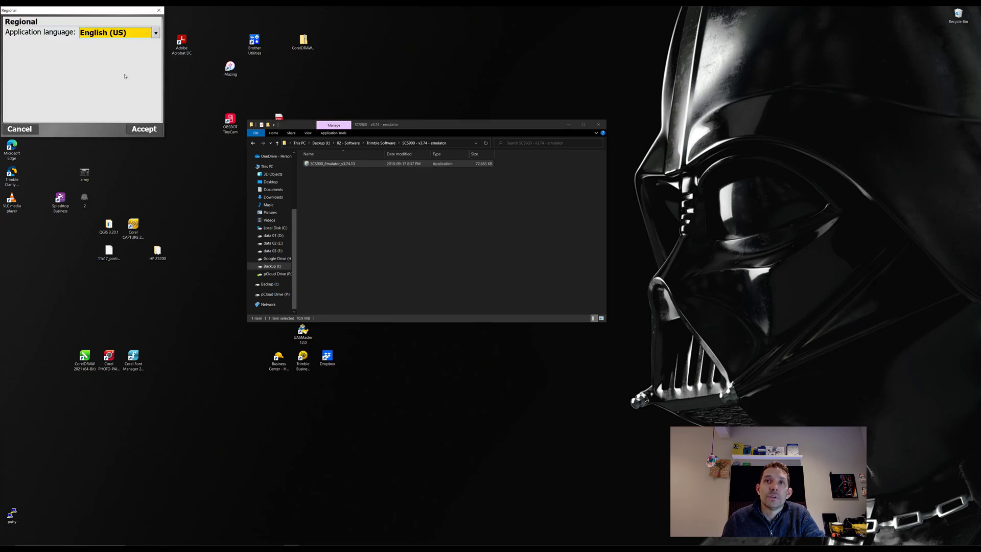
Step: Accept English (US), the licence and the default data folder, then cancel Open Site
click(144, 130)
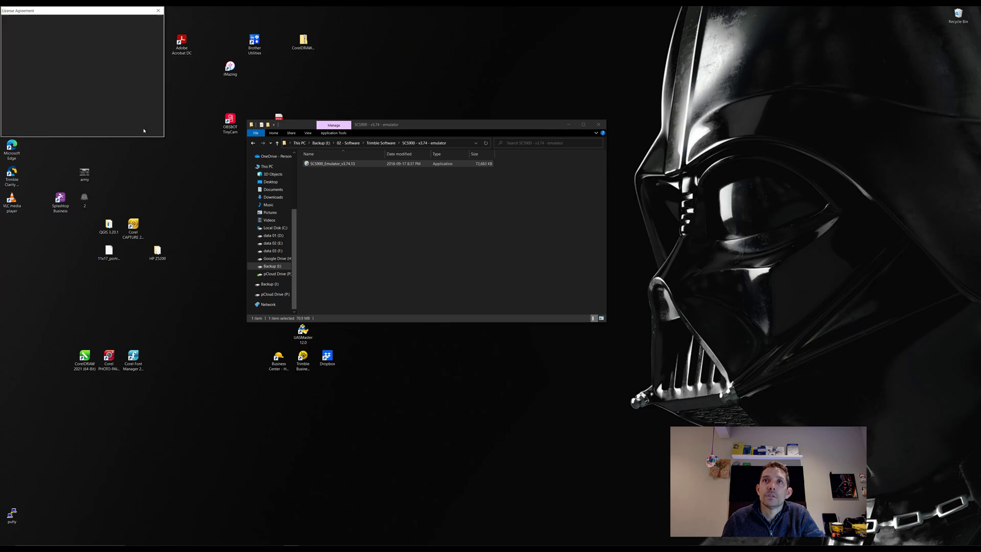
click(144, 130)
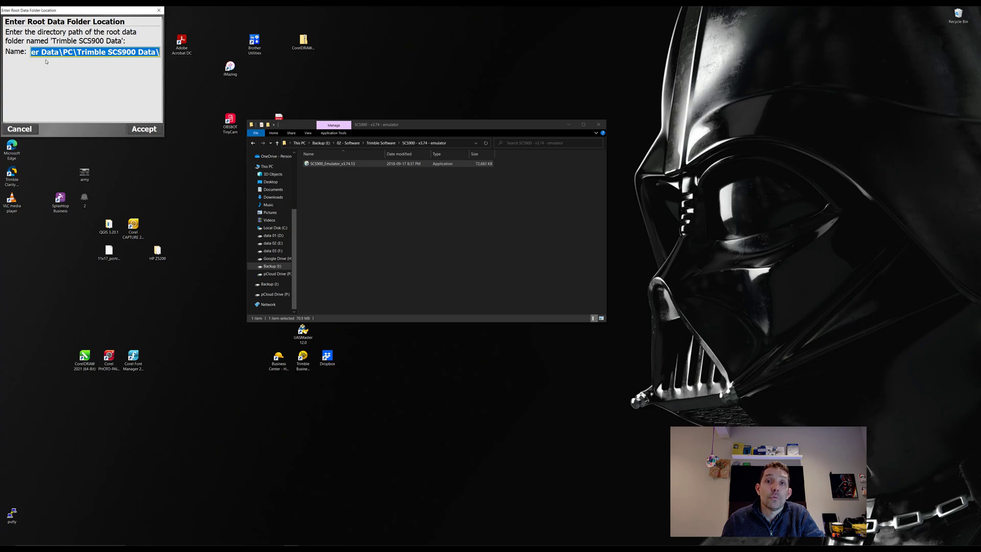
click(144, 130)
click(21, 129)
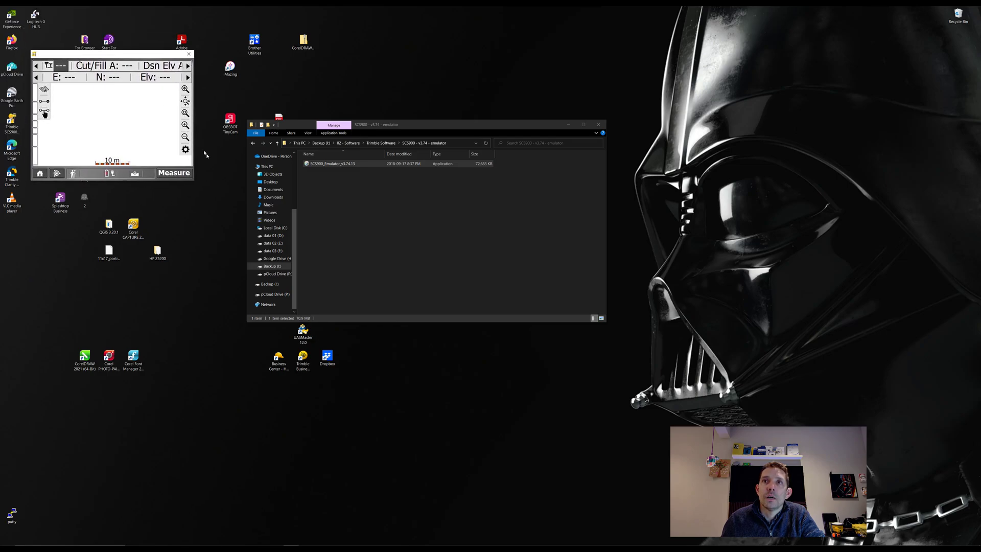
Step: Bring up the site chooser from the emulator's Home screen
click(43, 173)
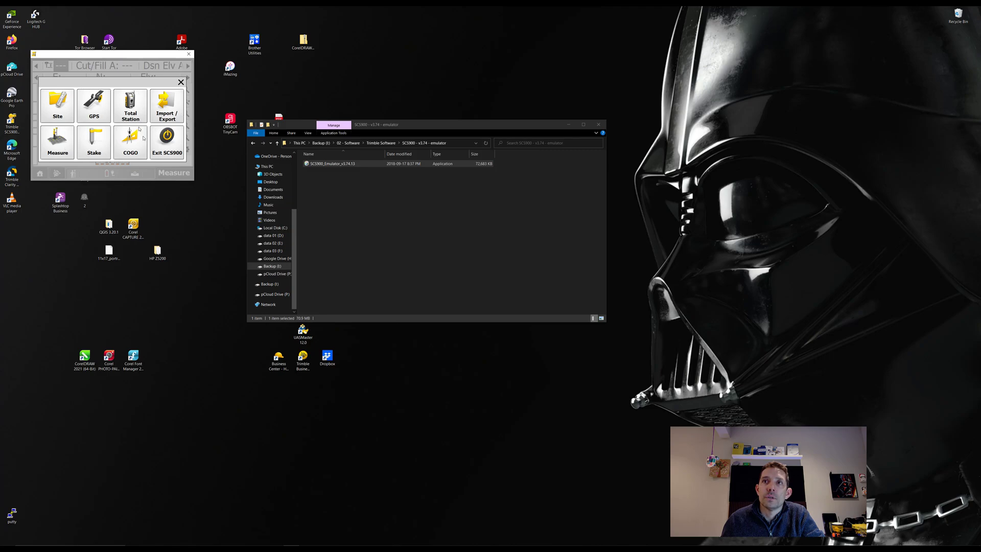
key(Escape)
click(55, 174)
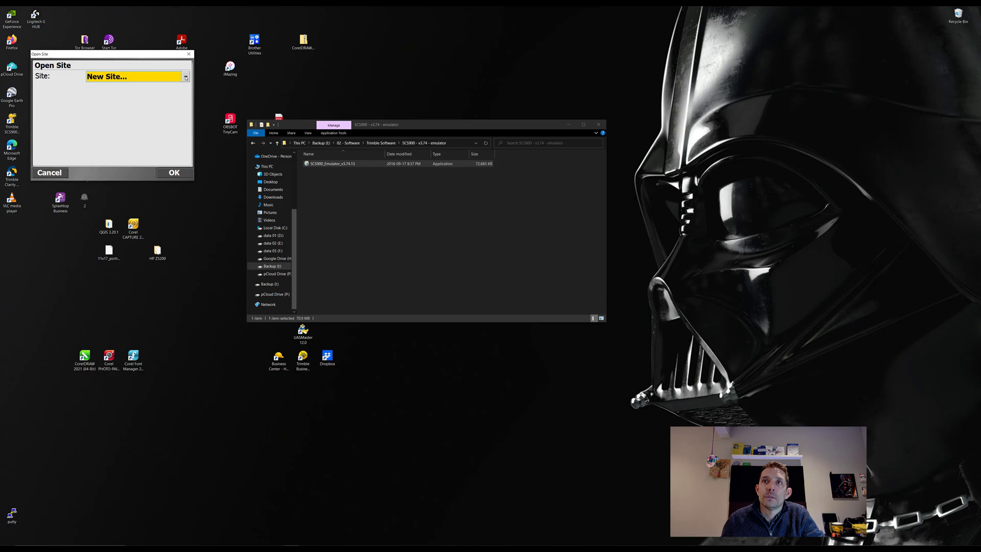
click(40, 174)
click(56, 174)
Step: Create a new site named 12
click(186, 77)
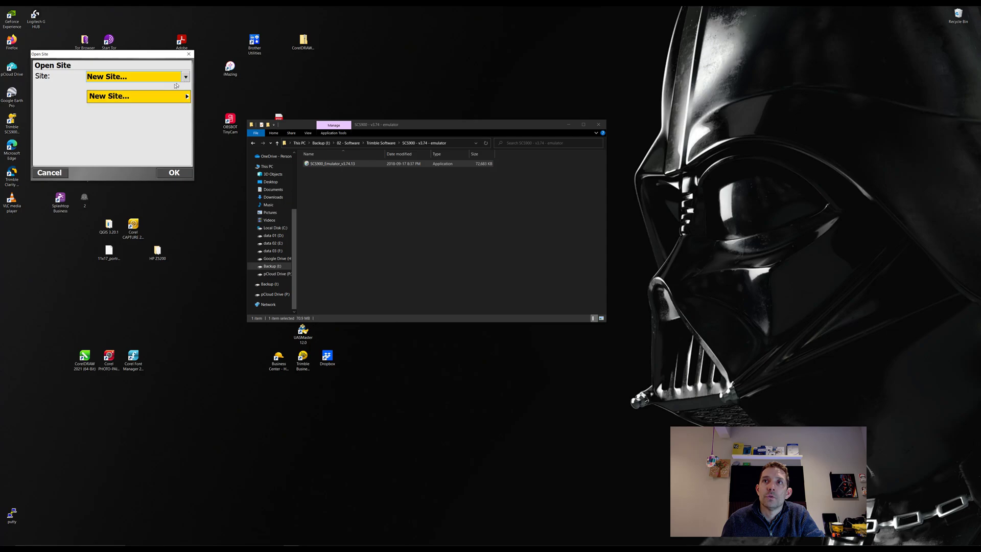
click(155, 101)
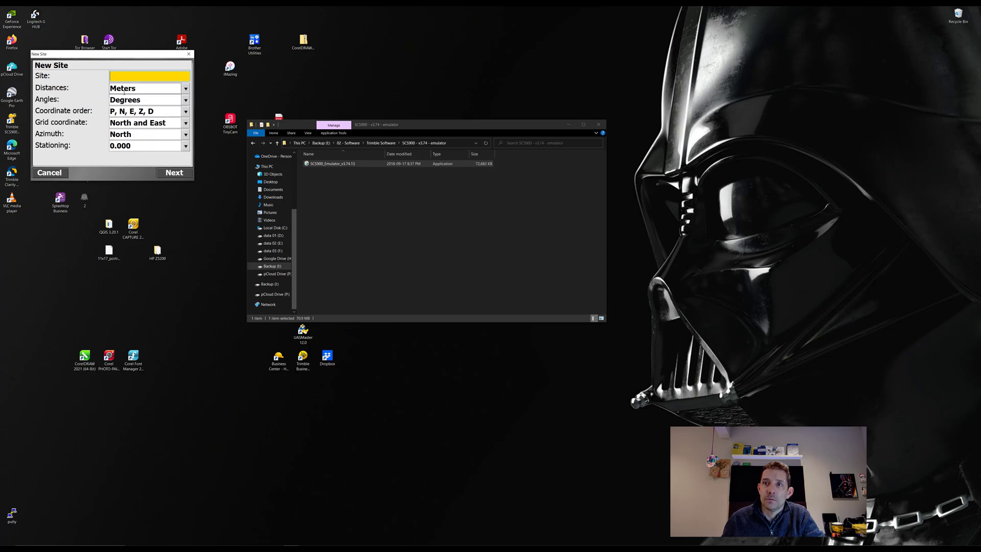
text(12)
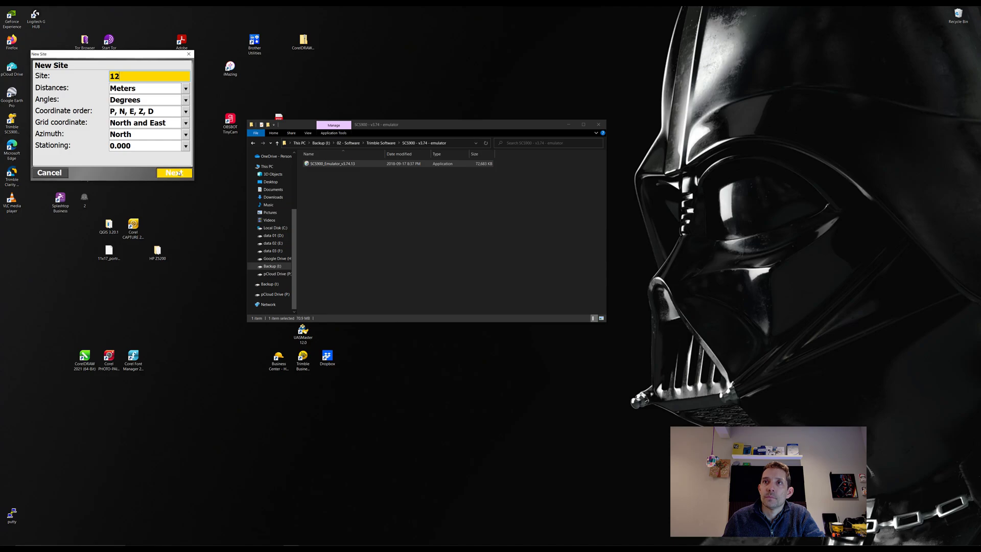
click(178, 174)
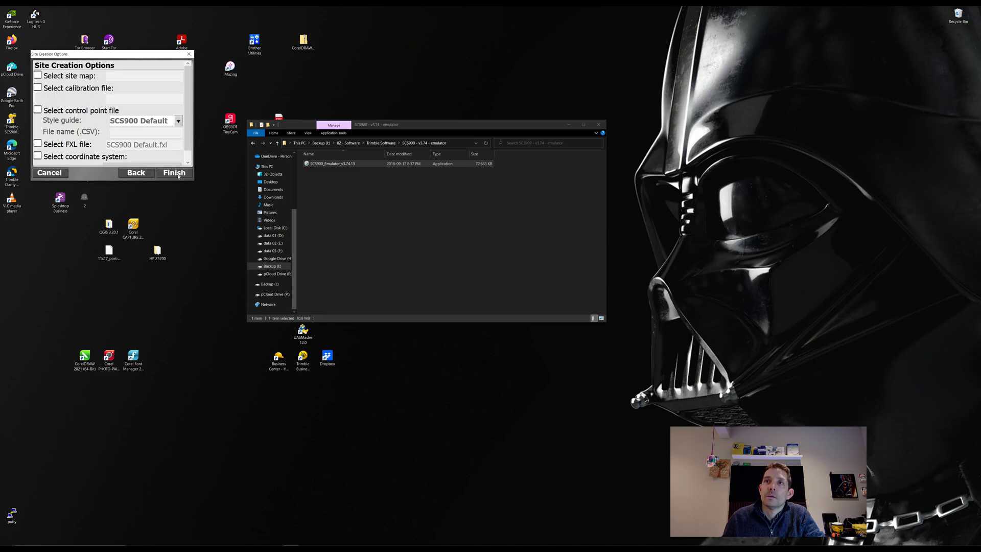
click(178, 175)
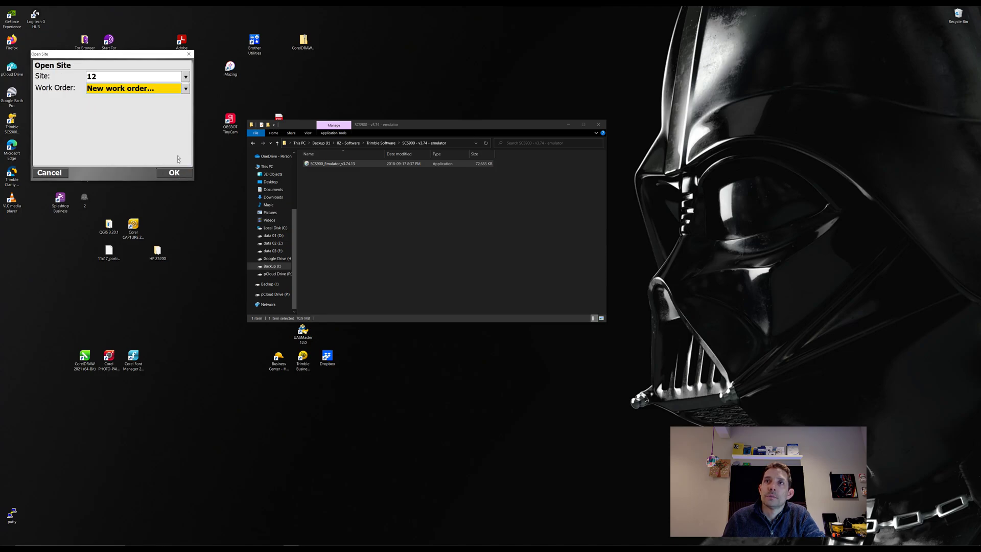
Step: Create work order 12 and open site 12 with no design
click(179, 174)
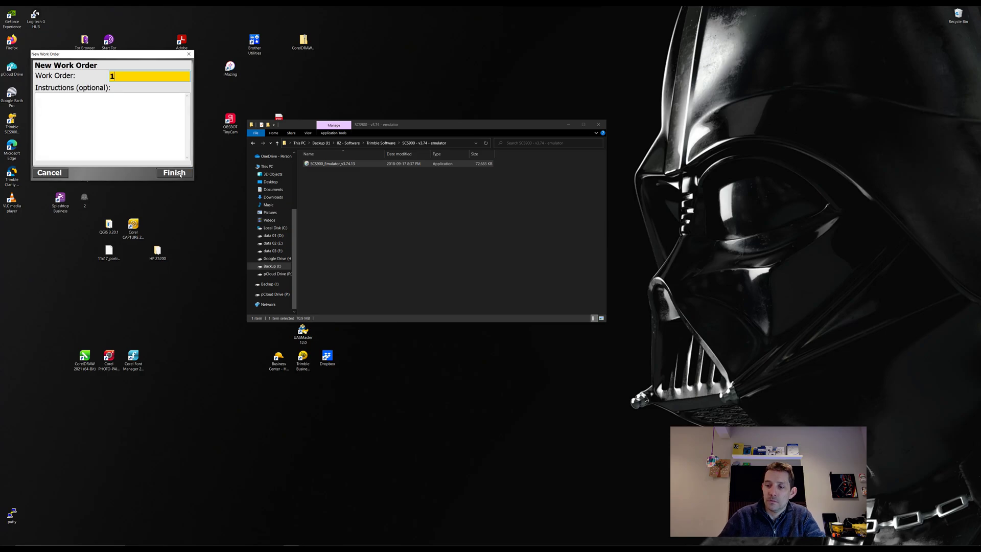
click(171, 174)
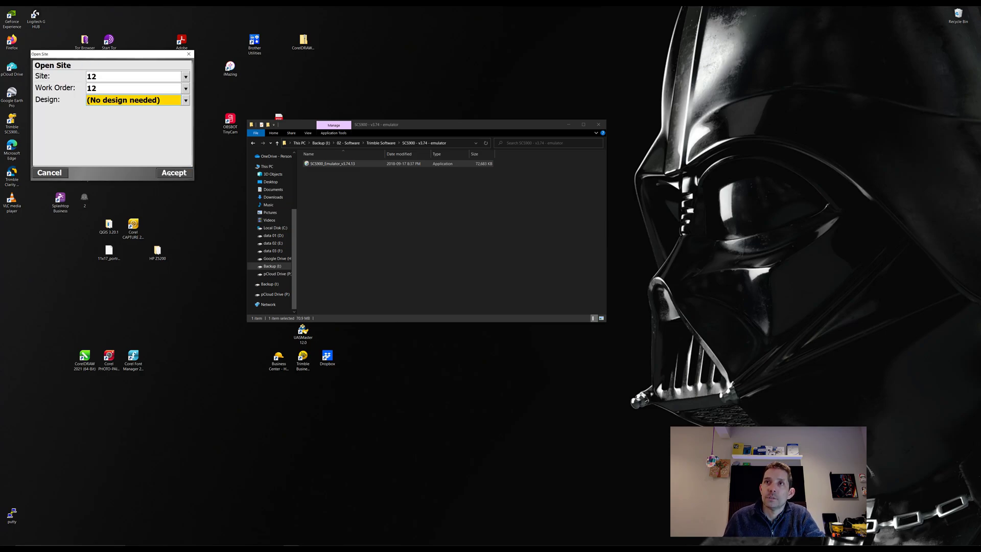
click(170, 173)
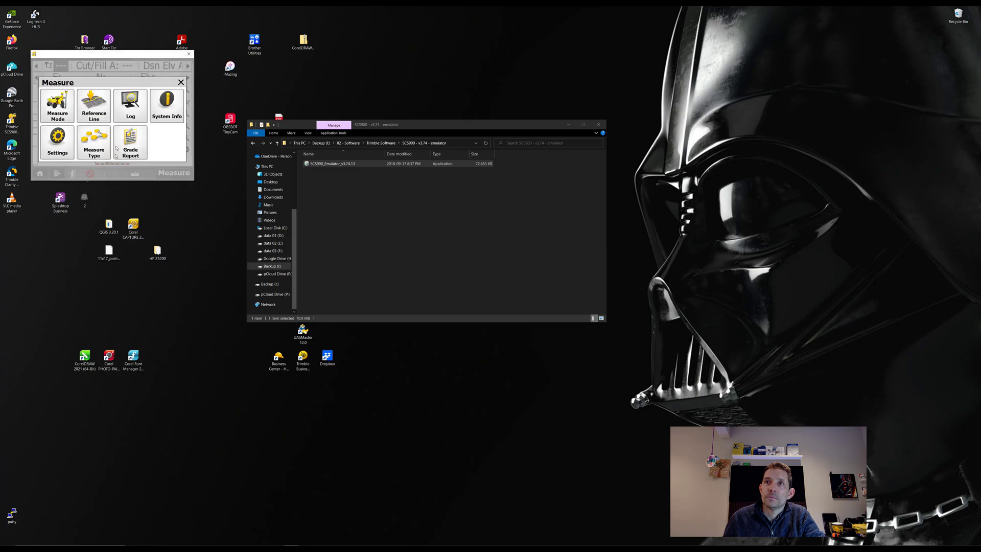
Step: Open System Info and review its About, Version and Modules tabs
click(161, 109)
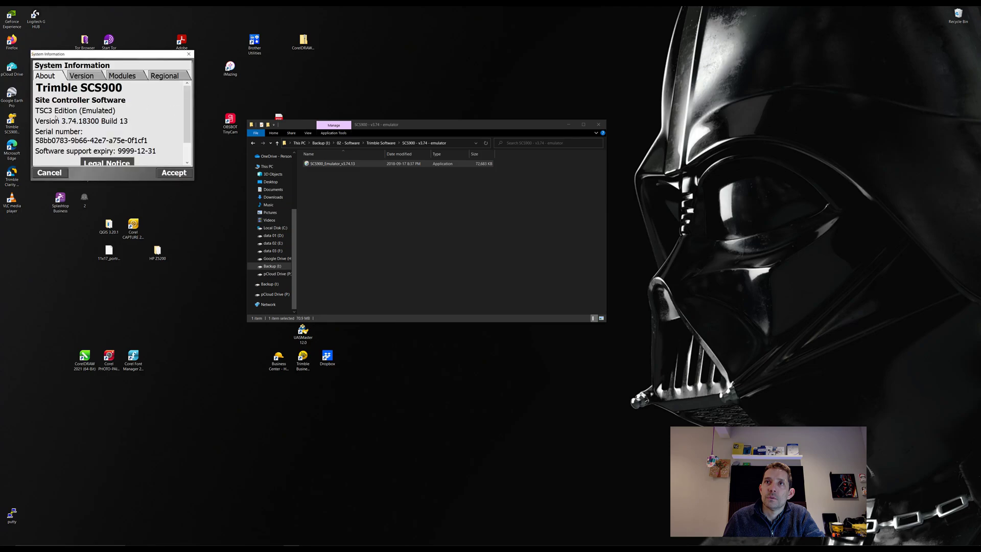
click(83, 76)
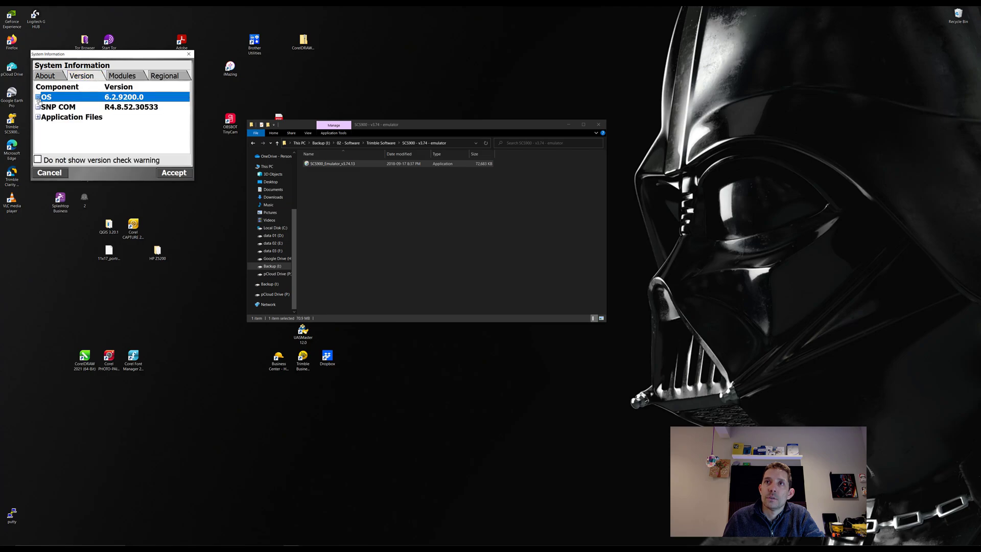
click(95, 98)
click(119, 77)
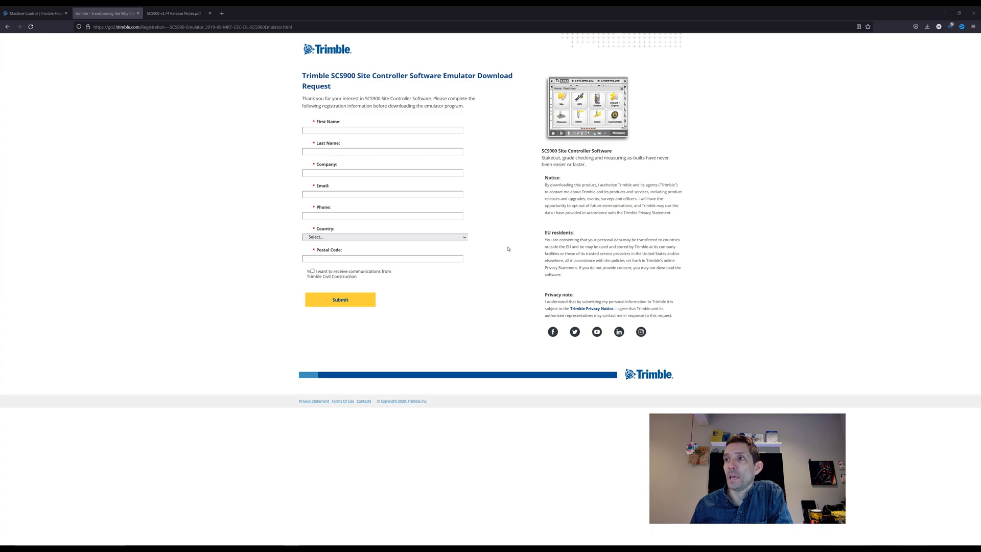
Step: Copy the download request page address and Paste & Go it in a new tab
click(261, 29)
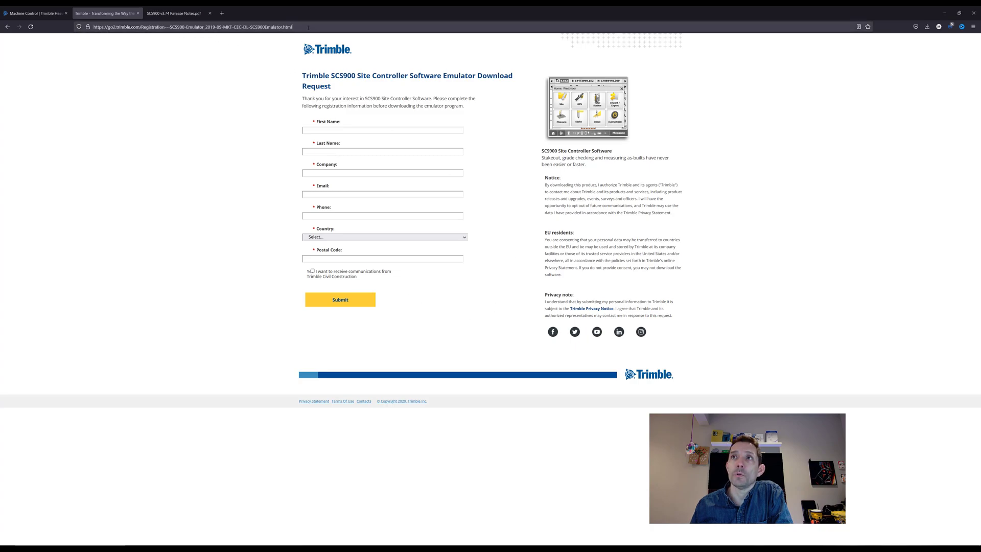
right_click(309, 30)
click(317, 65)
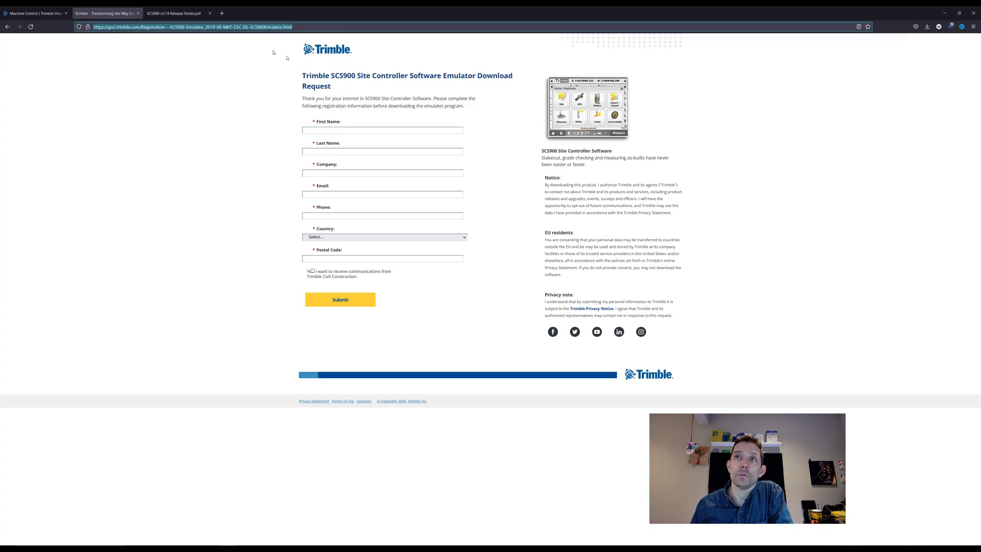
click(222, 13)
right_click(210, 27)
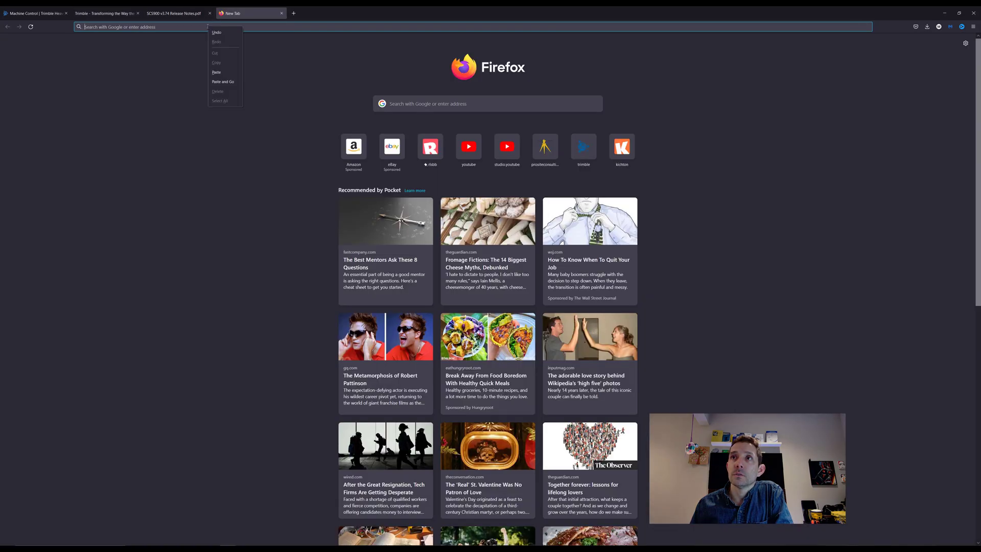
click(221, 77)
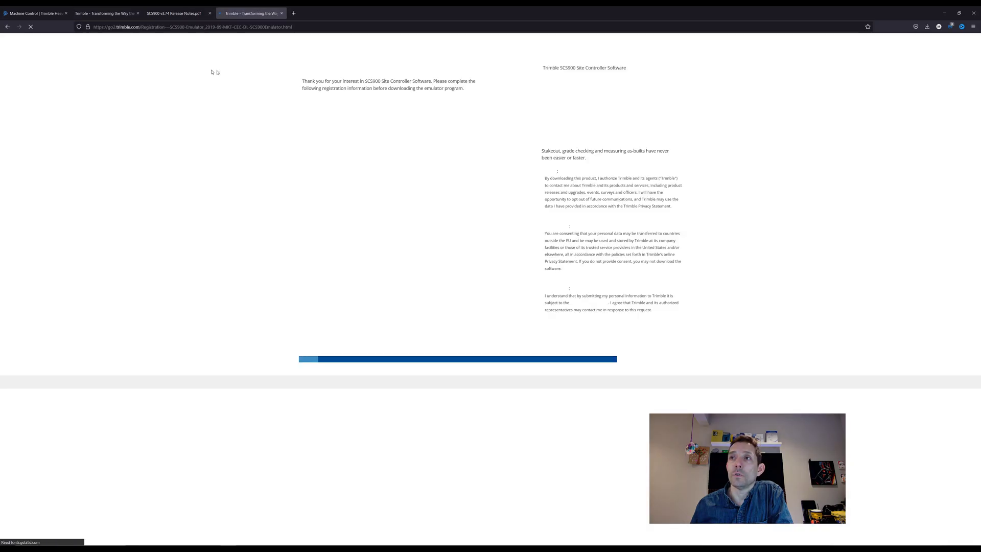
Step: Enter the first name, last name and company name on the form
click(324, 130)
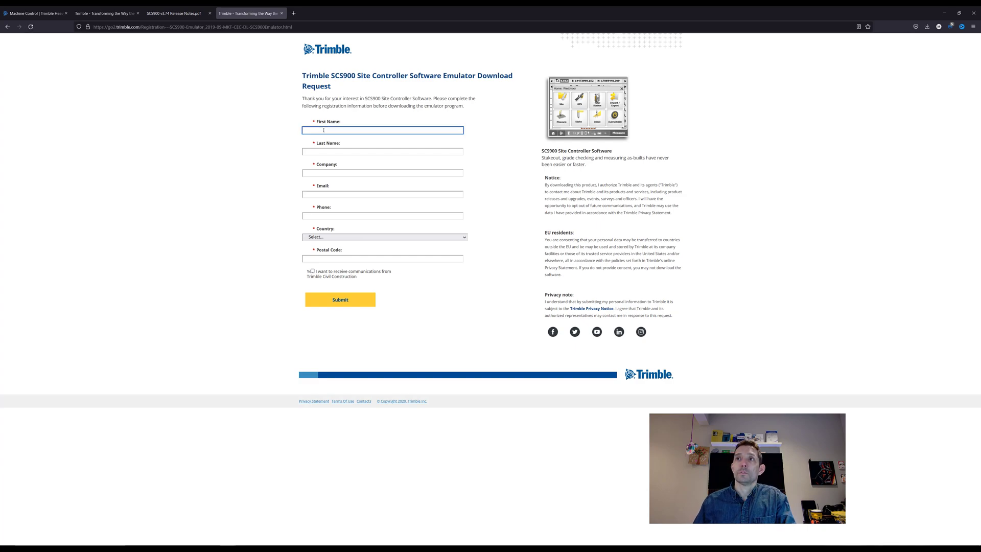
key(Tab)
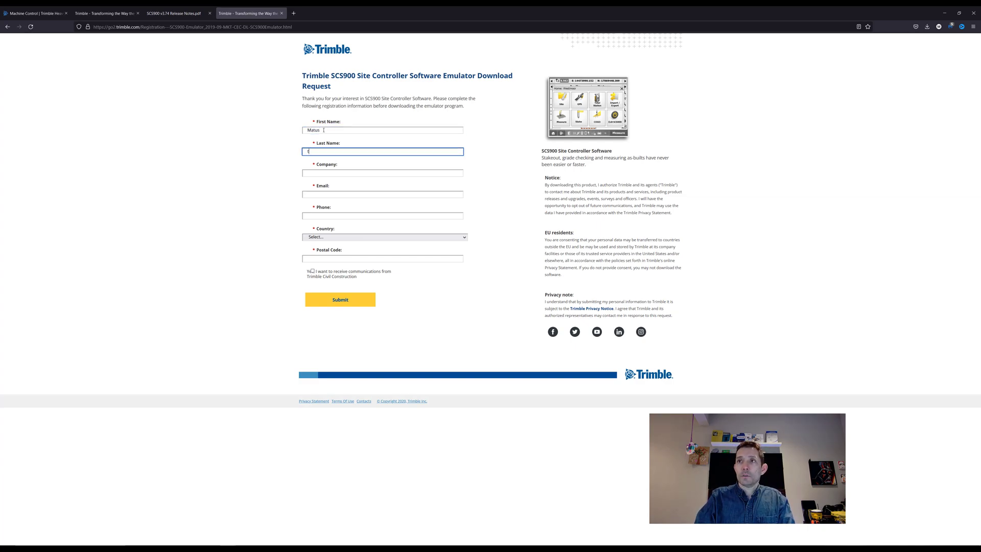
key(Tab)
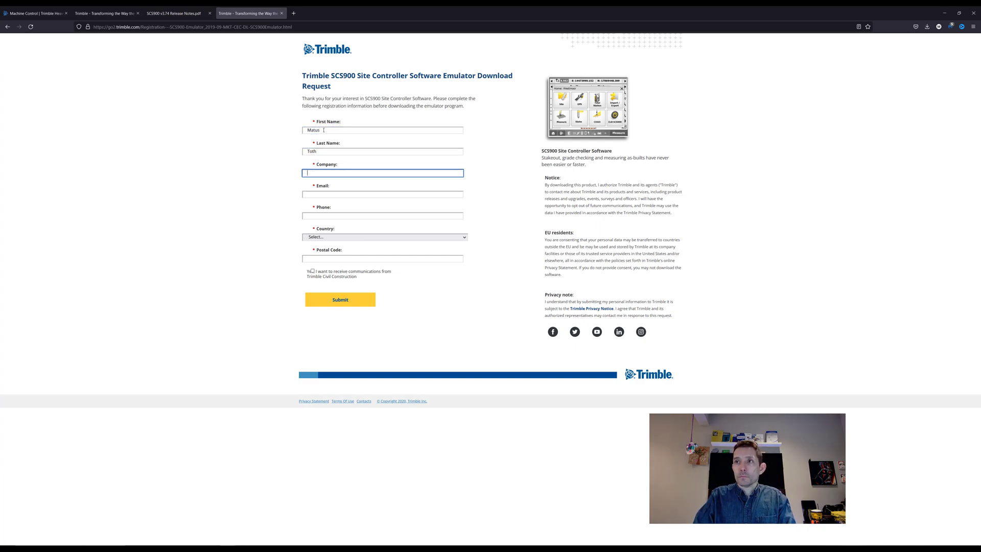
text(Prositec)
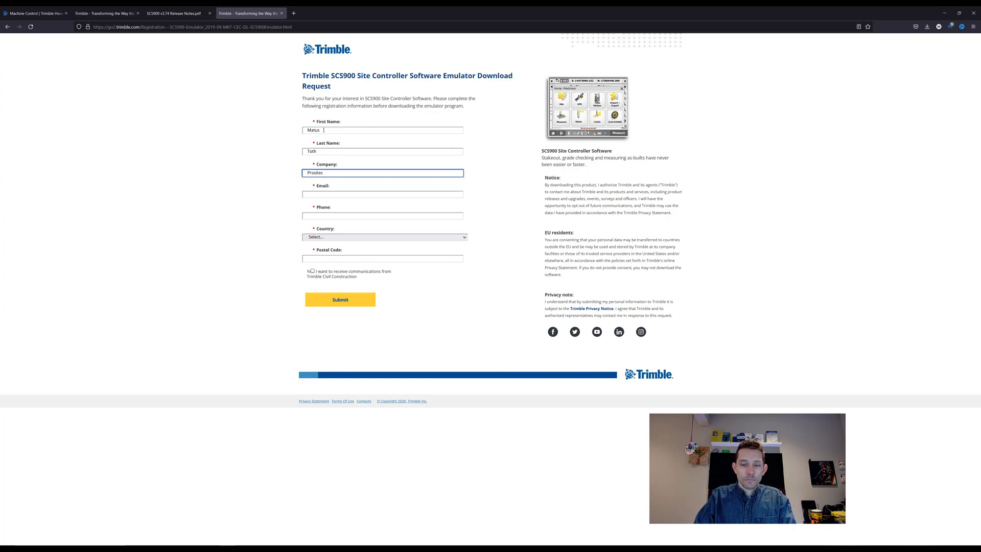
key(BackSpace)
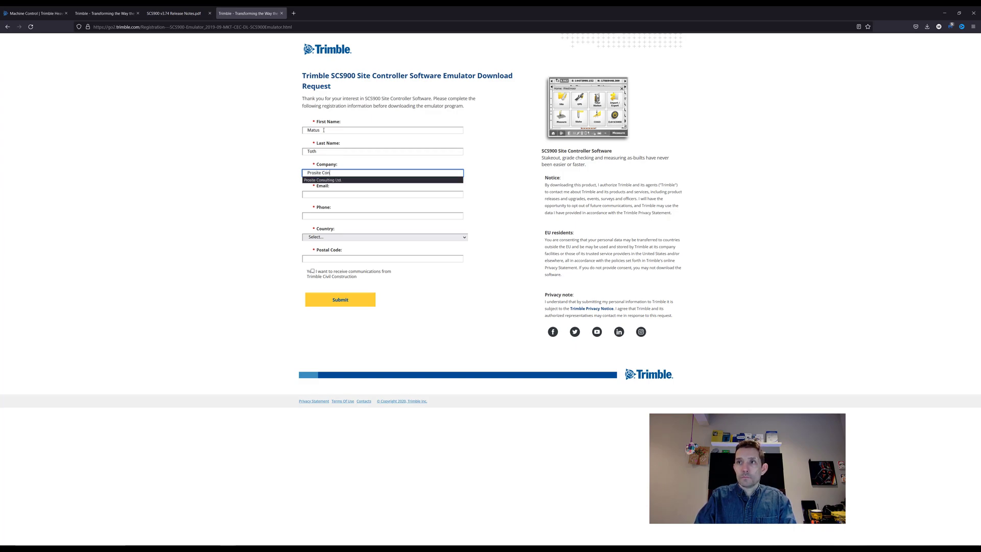
text(Con)
Step: Fill in the contact's e-mail address and phone number
click(351, 214)
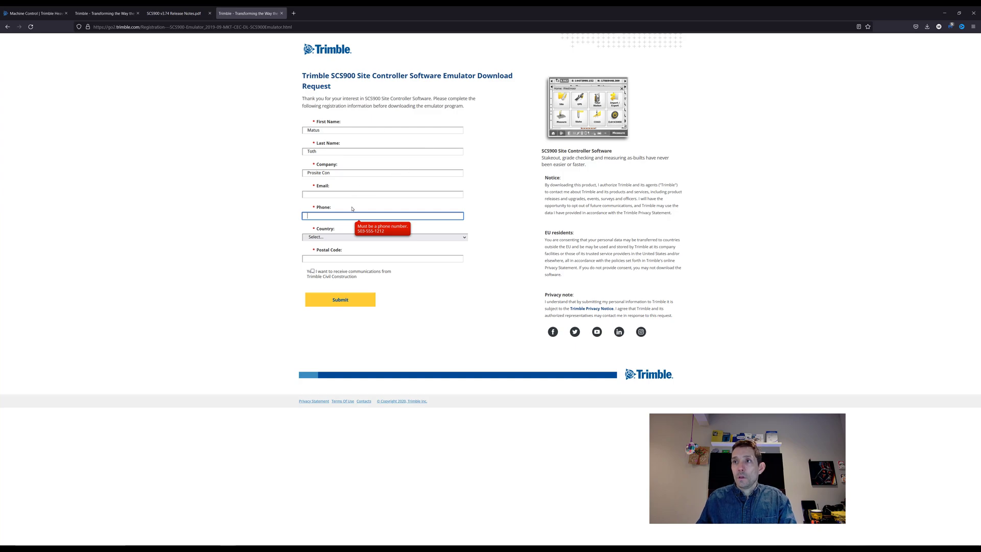
click(340, 195)
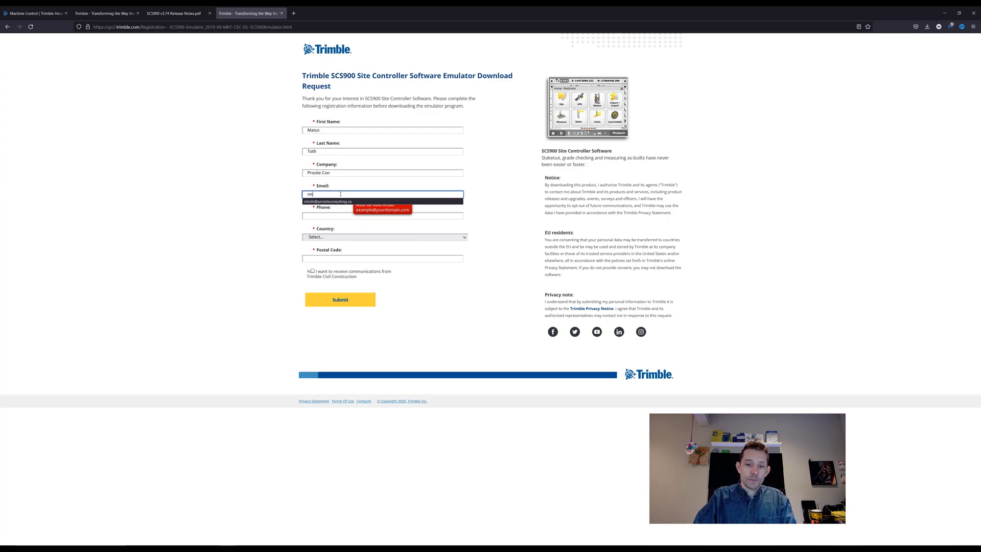
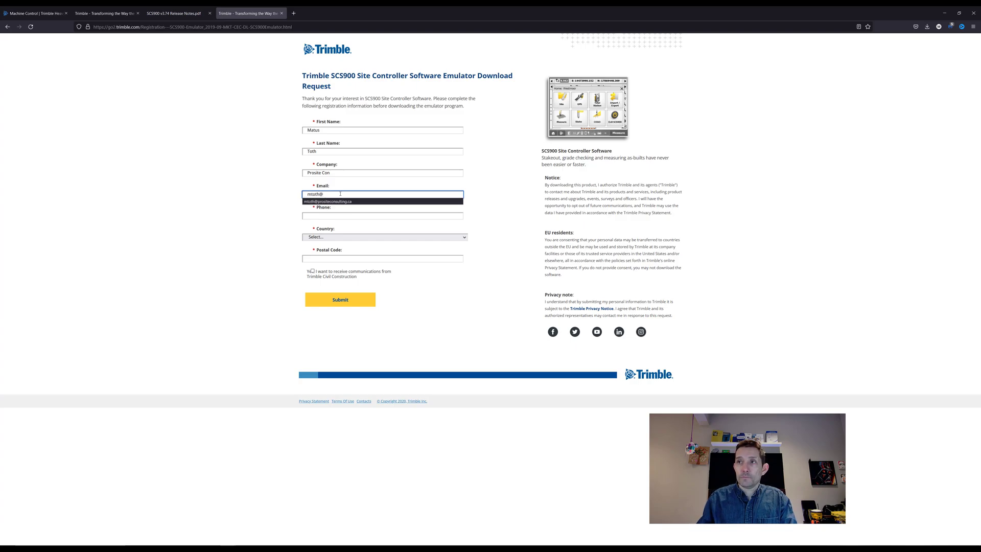
click(333, 201)
click(324, 215)
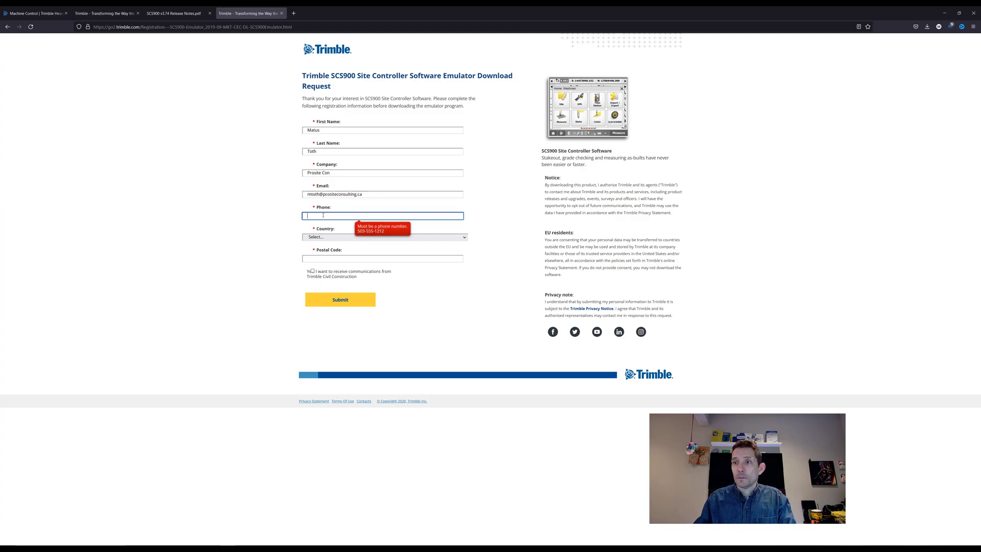
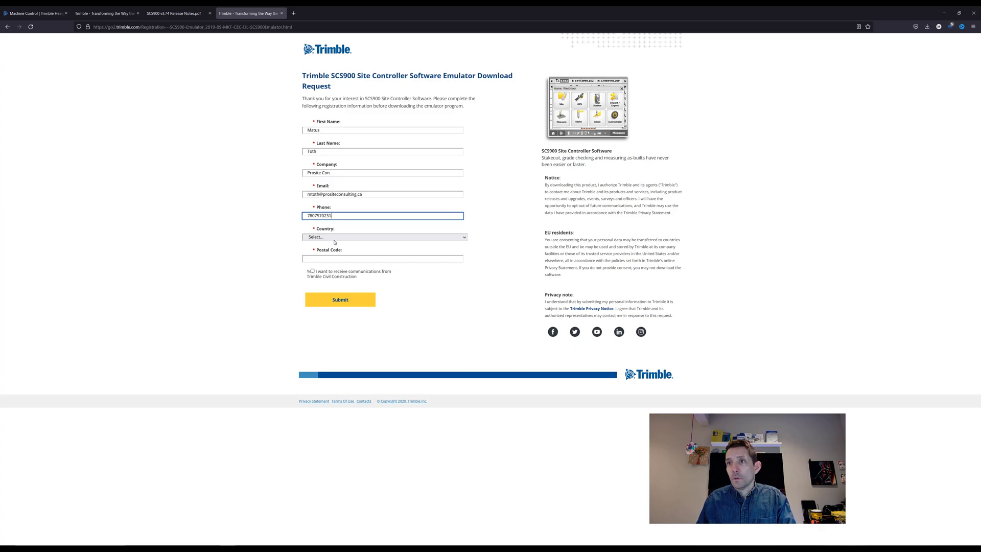
Step: Choose Canada and Alberta, enter the postal code, opt in, and submit the form
click(336, 237)
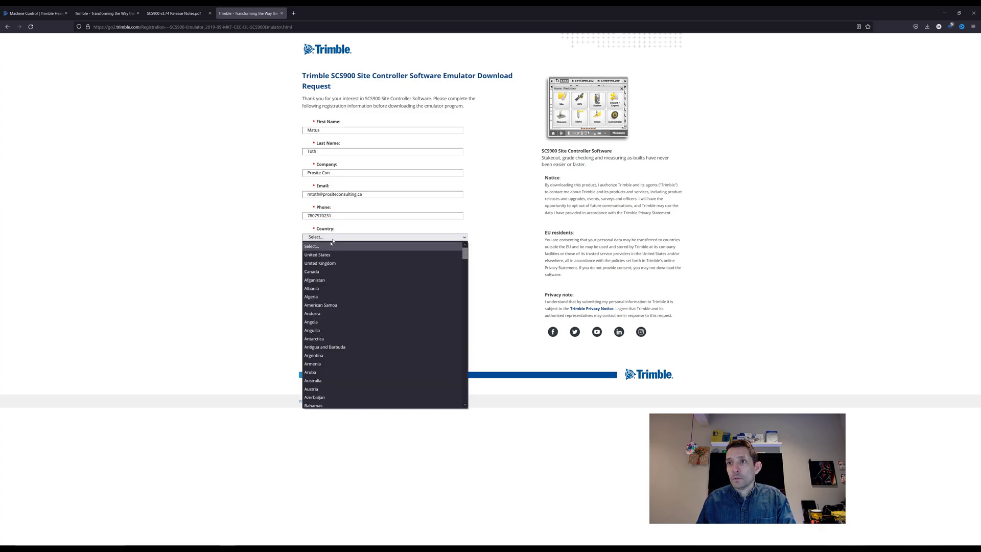
click(318, 271)
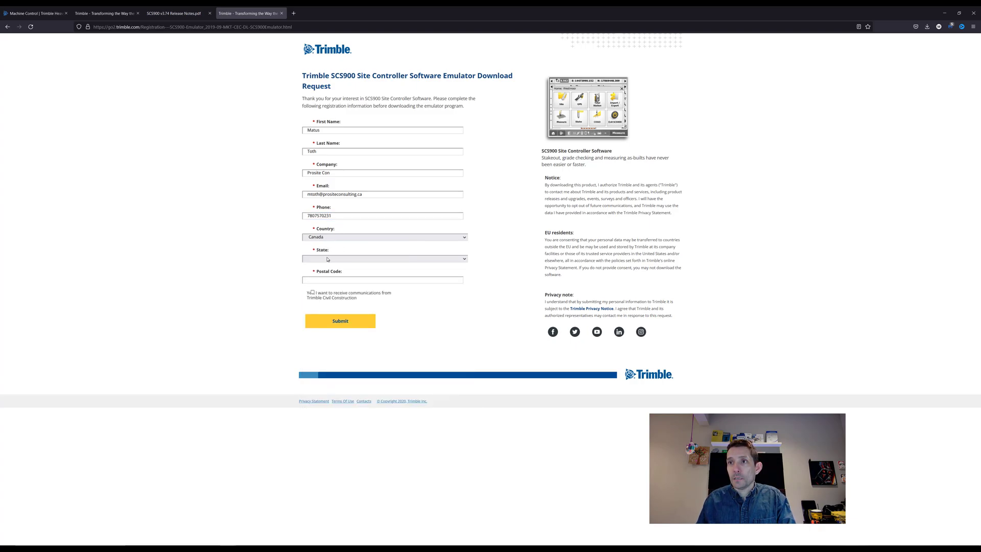
click(330, 258)
click(341, 275)
click(342, 277)
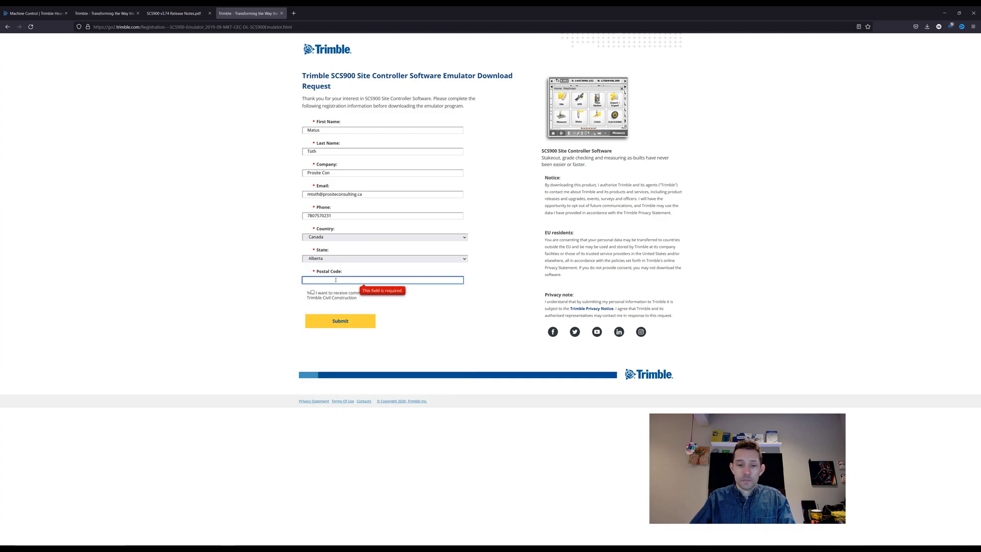
text(T7X3R)
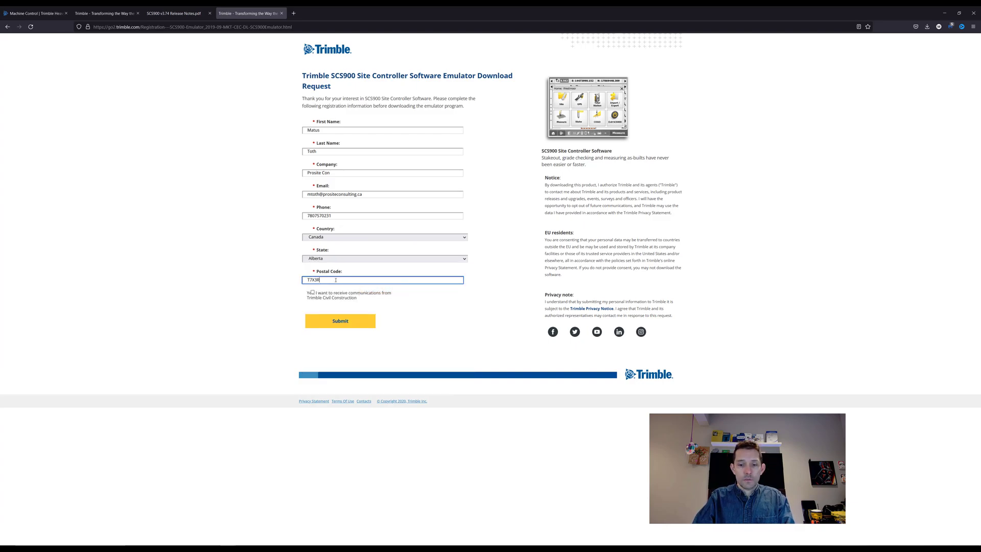
text(9)
click(322, 293)
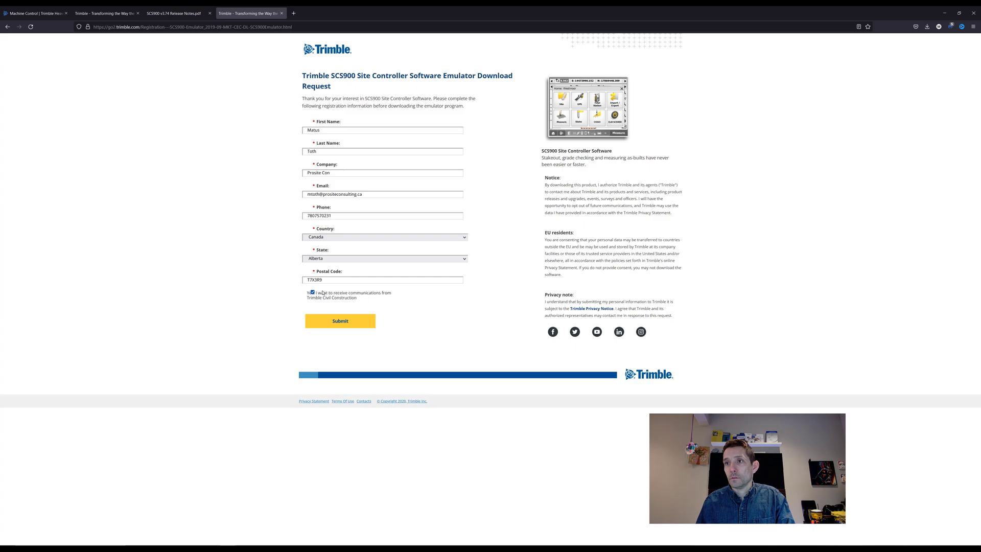
click(349, 323)
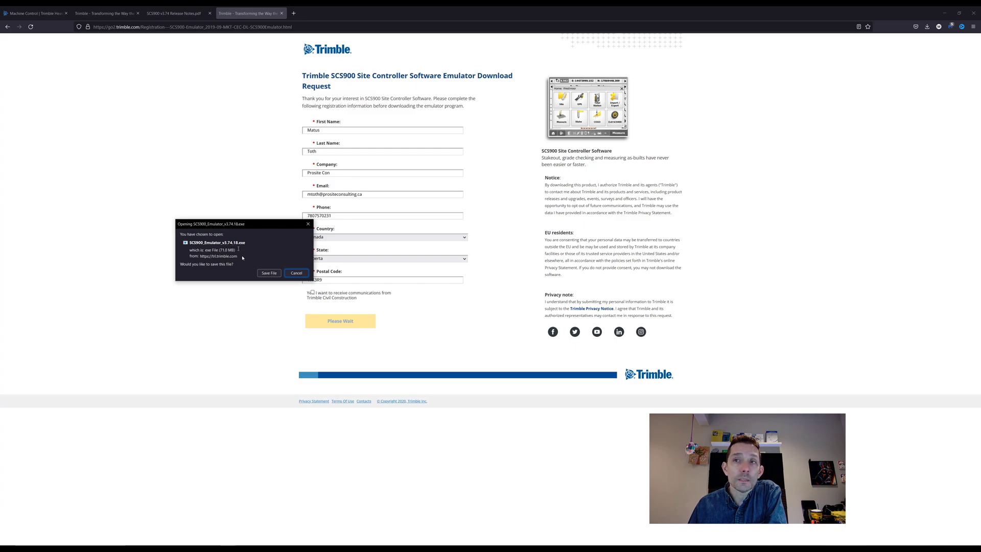
Step: Save SCS900_Emulator_v3.74.18.exe to the Desktop and reposition its desktop icon
click(271, 273)
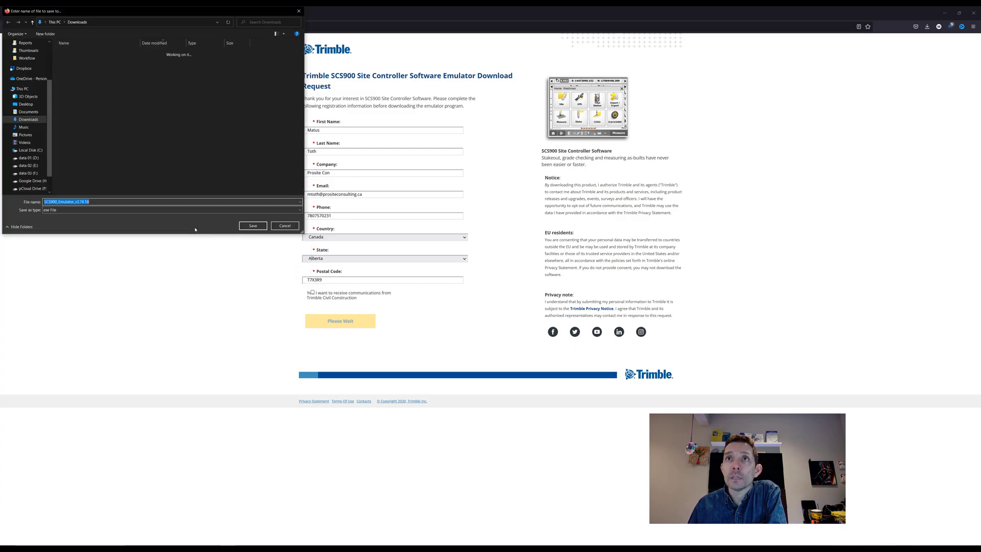
click(28, 105)
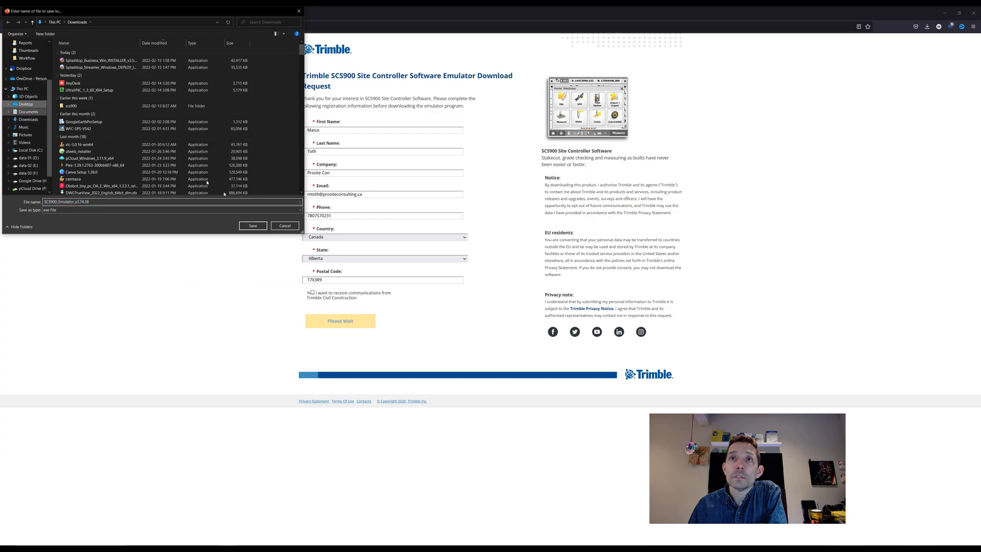
click(249, 226)
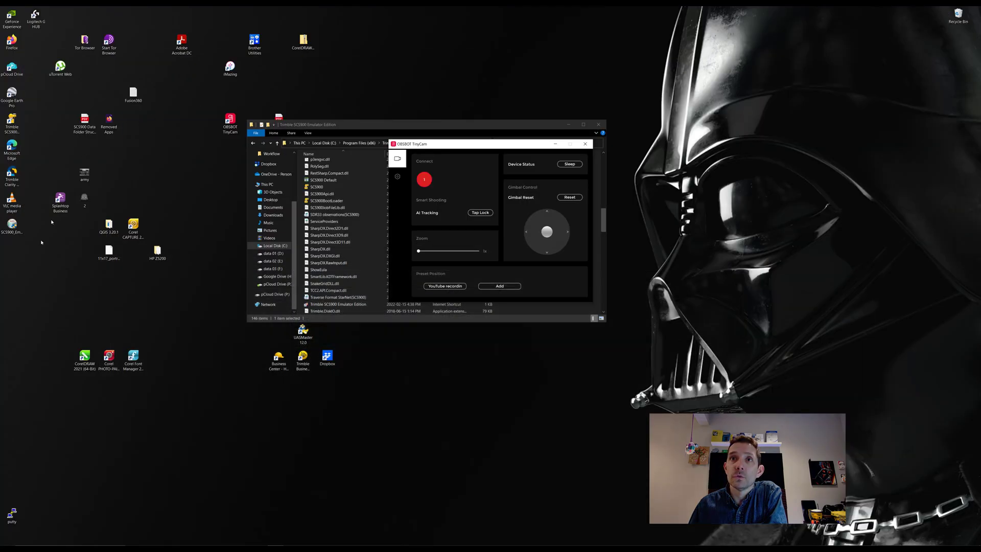
drag(12, 225, 34, 265)
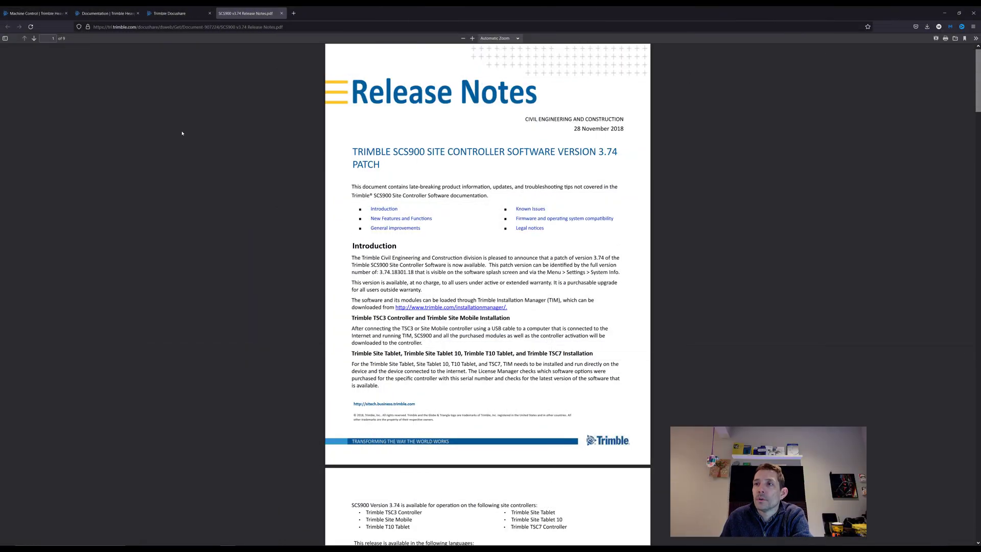
Step: Scroll into the release notes and select text around the T10 Tablet heading
scroll(563, 255, down, 4)
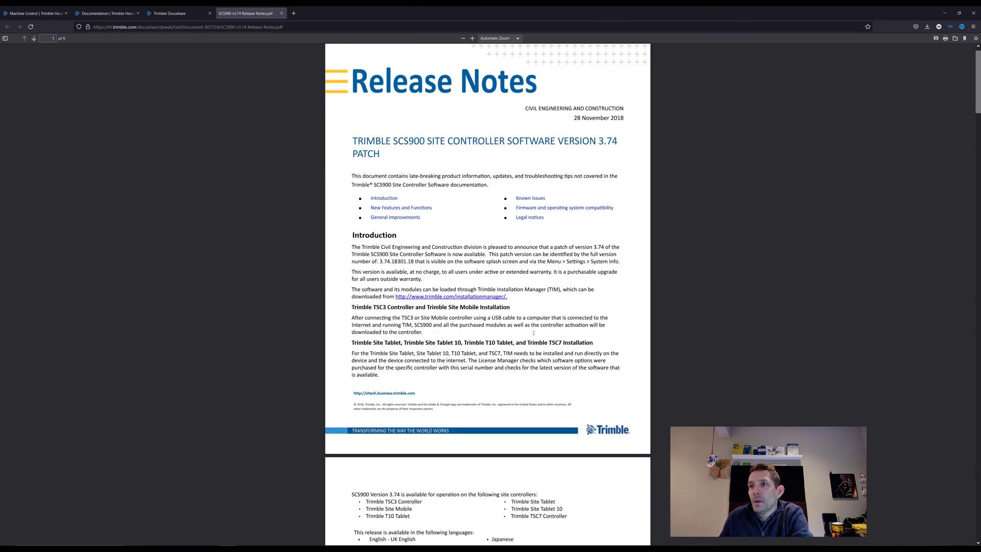
scroll(532, 333, down, 5)
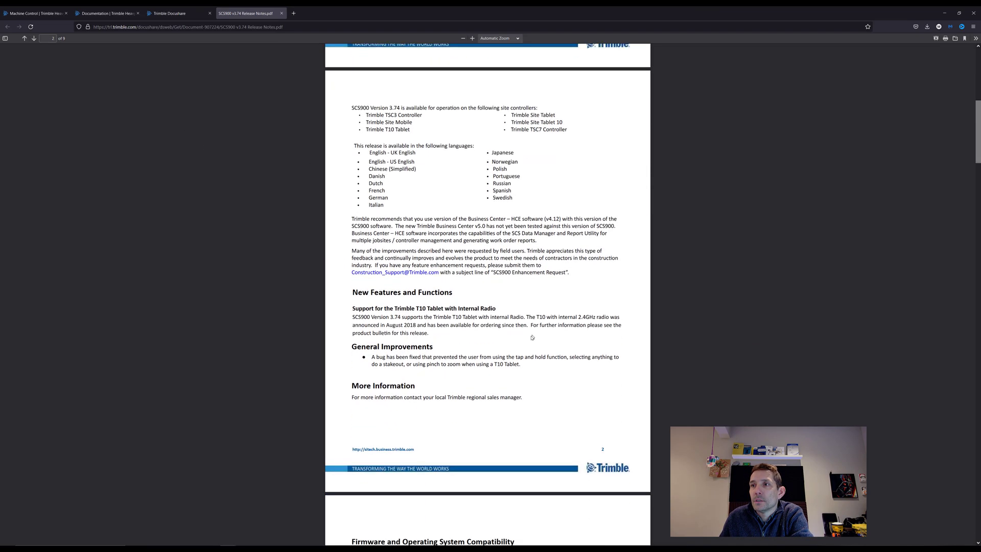
drag(414, 246, 488, 247)
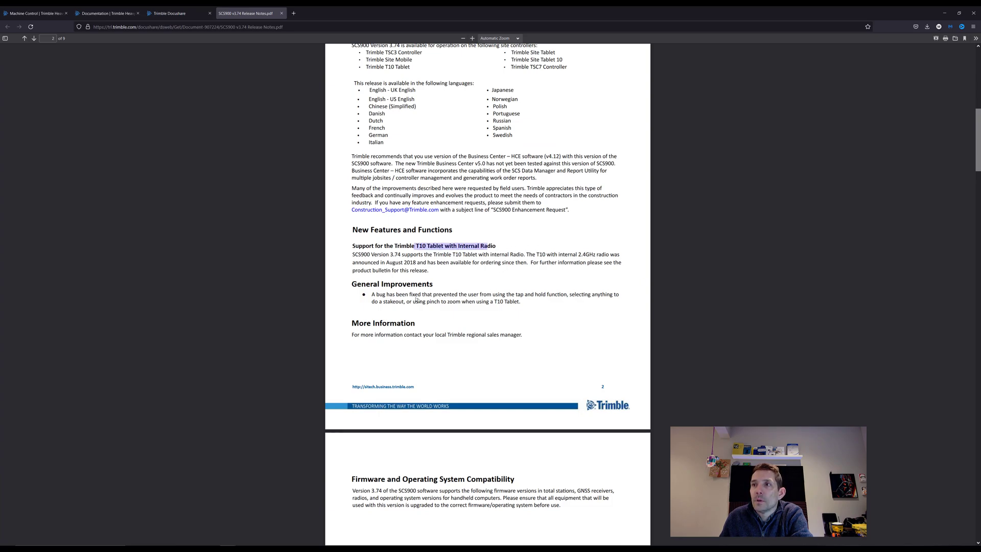
drag(410, 295, 458, 295)
Step: Scroll past the firmware compatibility tables to the licence agreement on page 9
scroll(457, 299, down, 3)
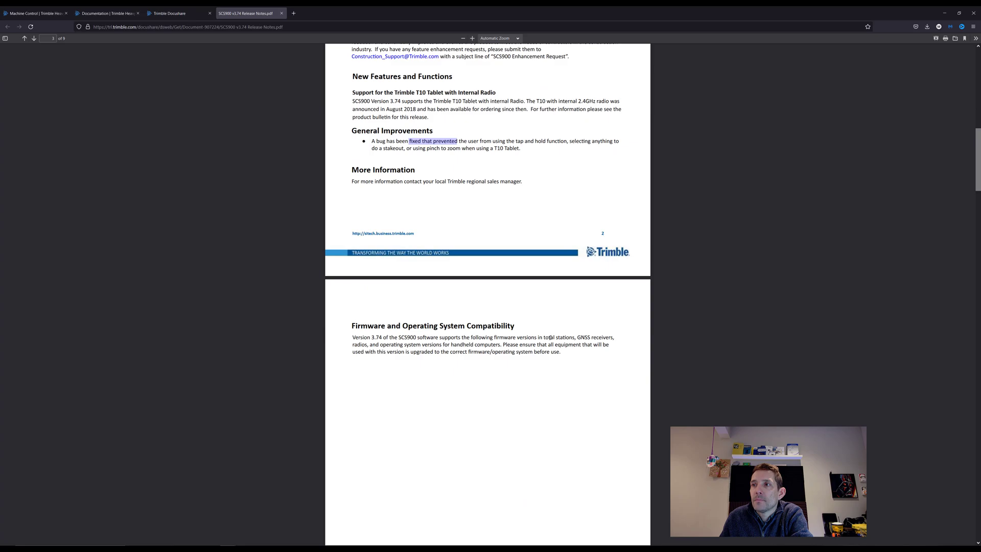
scroll(550, 337, down, 12)
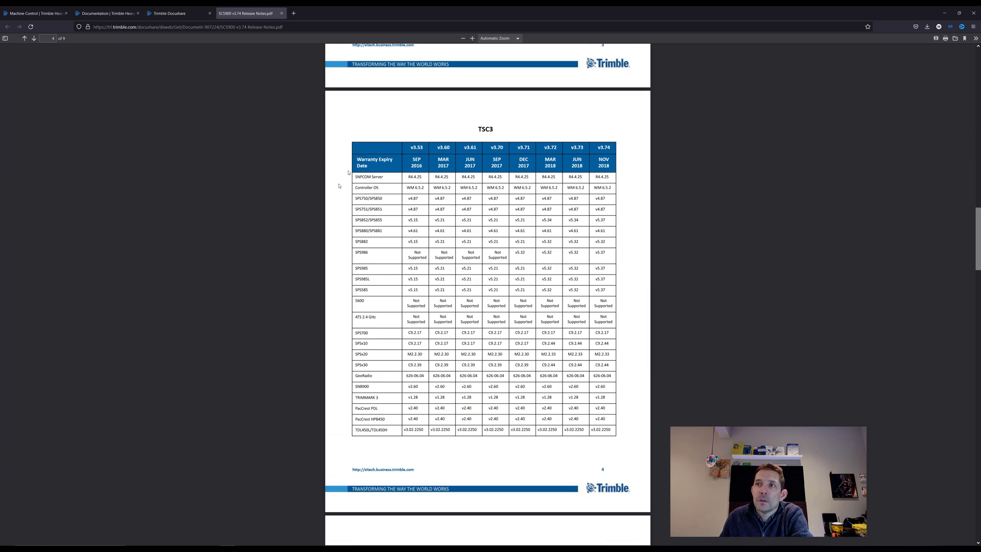
scroll(402, 327, down, 5)
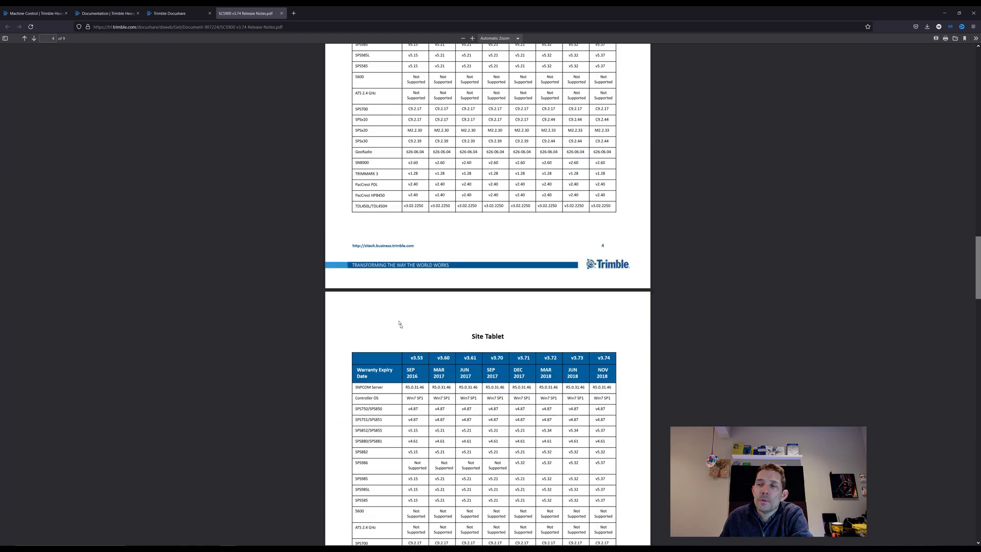
scroll(401, 327, down, 20)
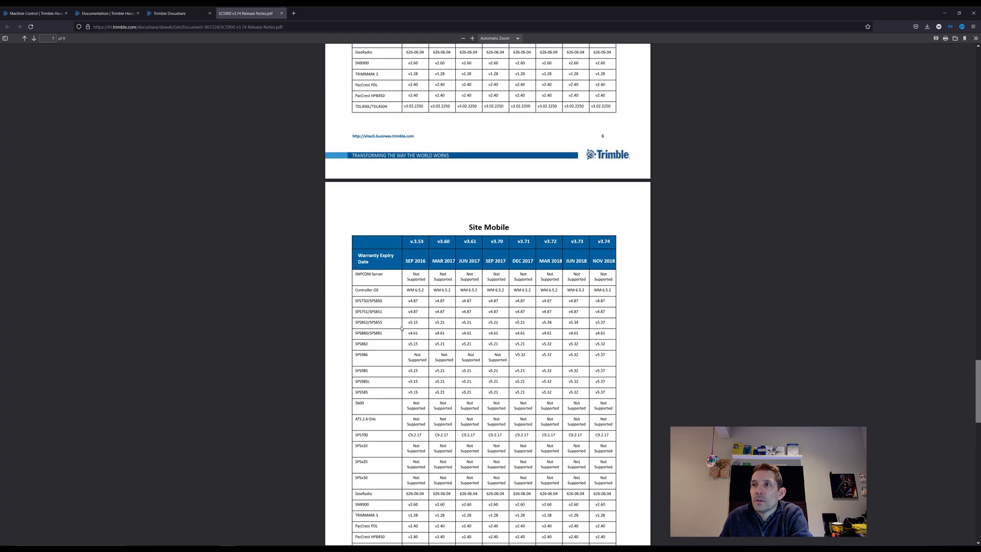
scroll(401, 327, down, 8)
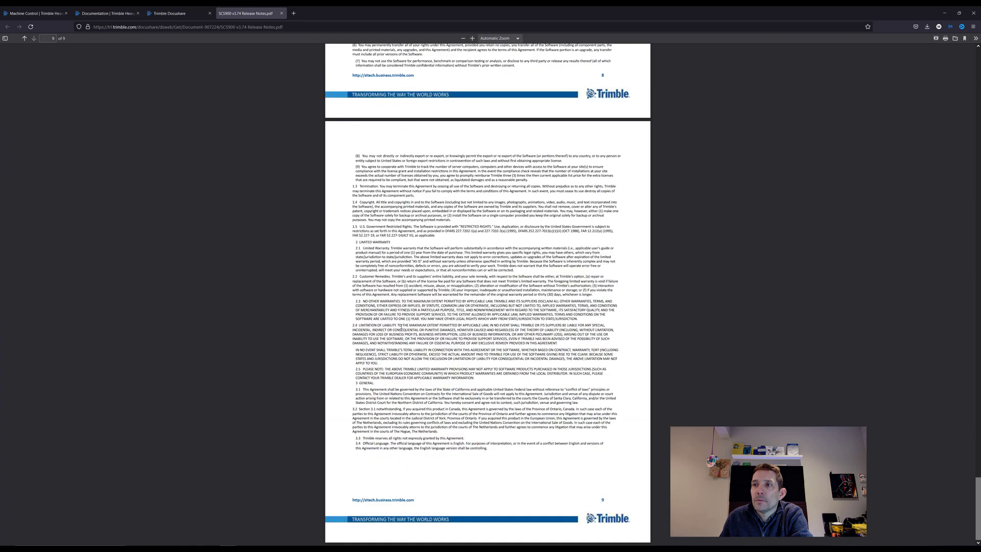